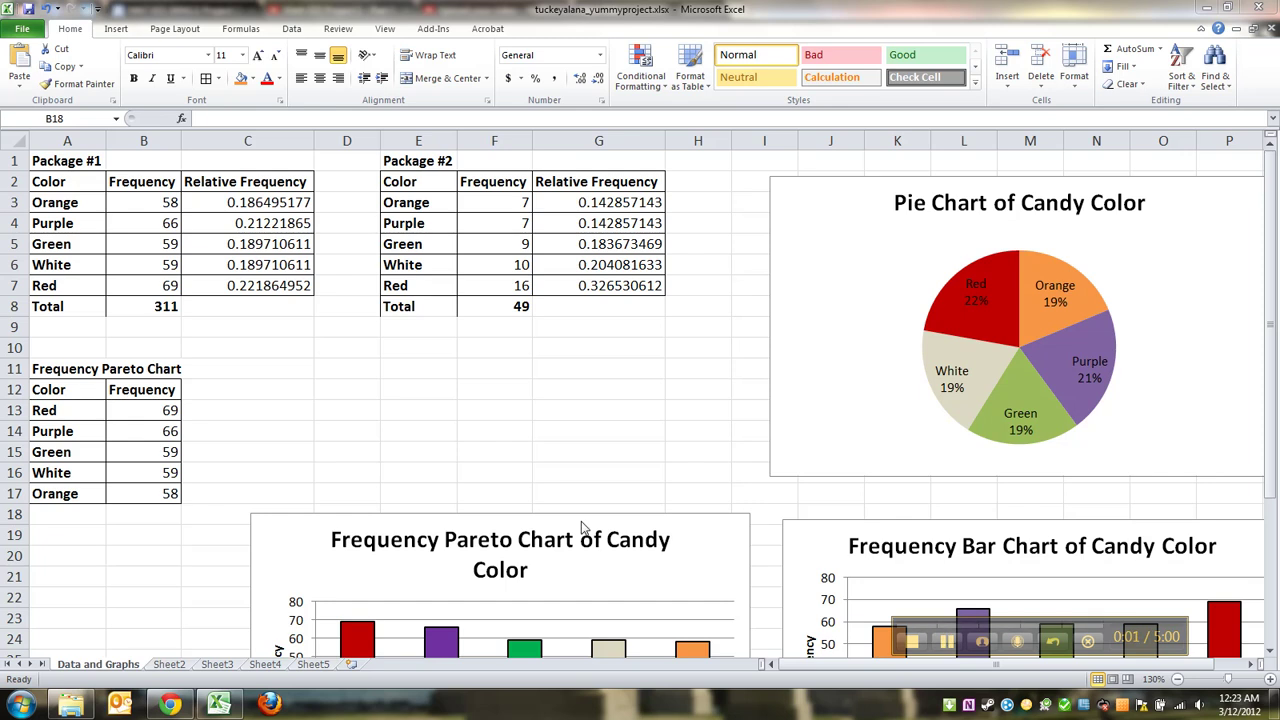
Move the Frequency Pareto Chart of Candy Color directly below the Frequency Bar Chart
scroll(601, 492, "down", 2)
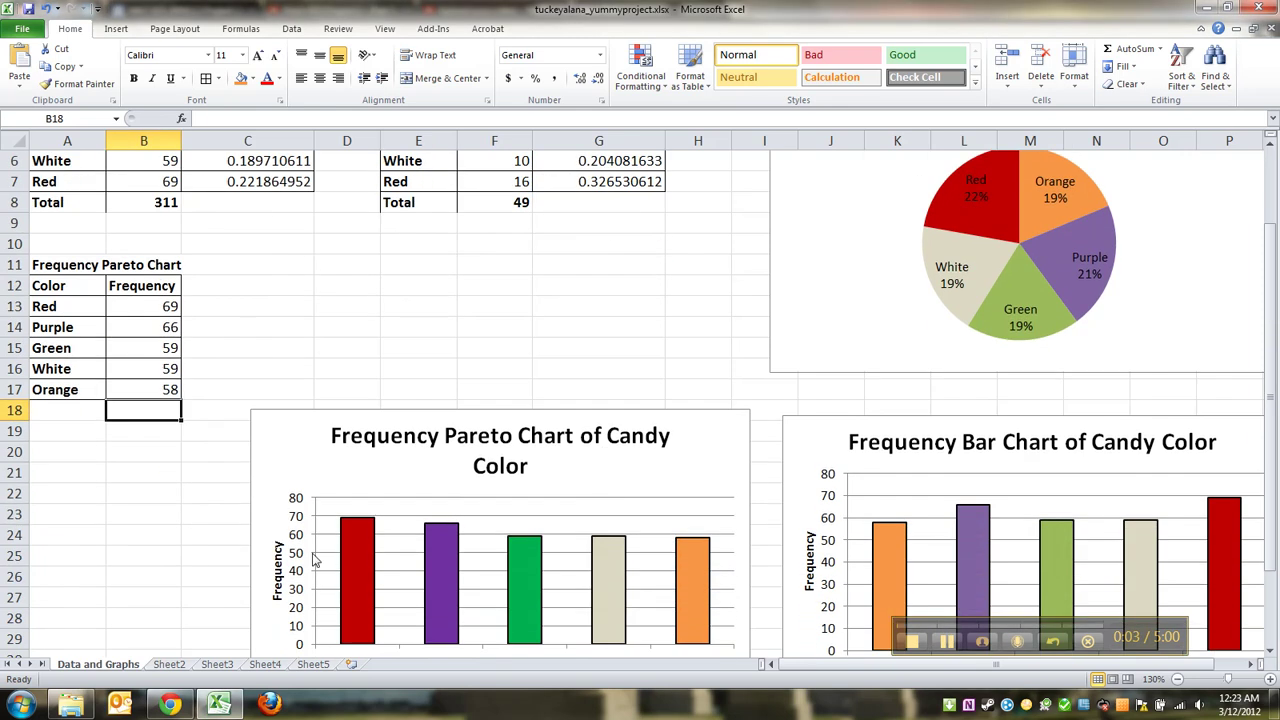
scroll(486, 545, "down", 2)
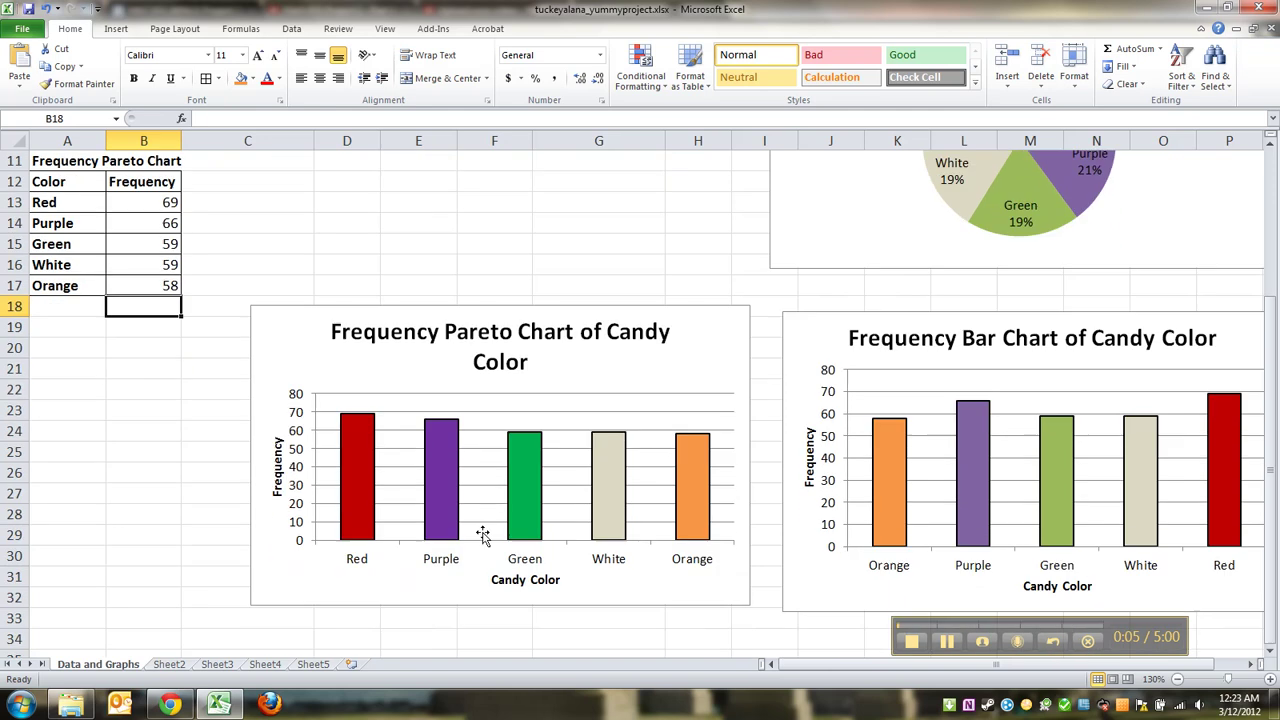
left_click(293, 316)
left_click(302, 276)
left_click_drag(286, 317, 827, 516)
left_click(575, 451)
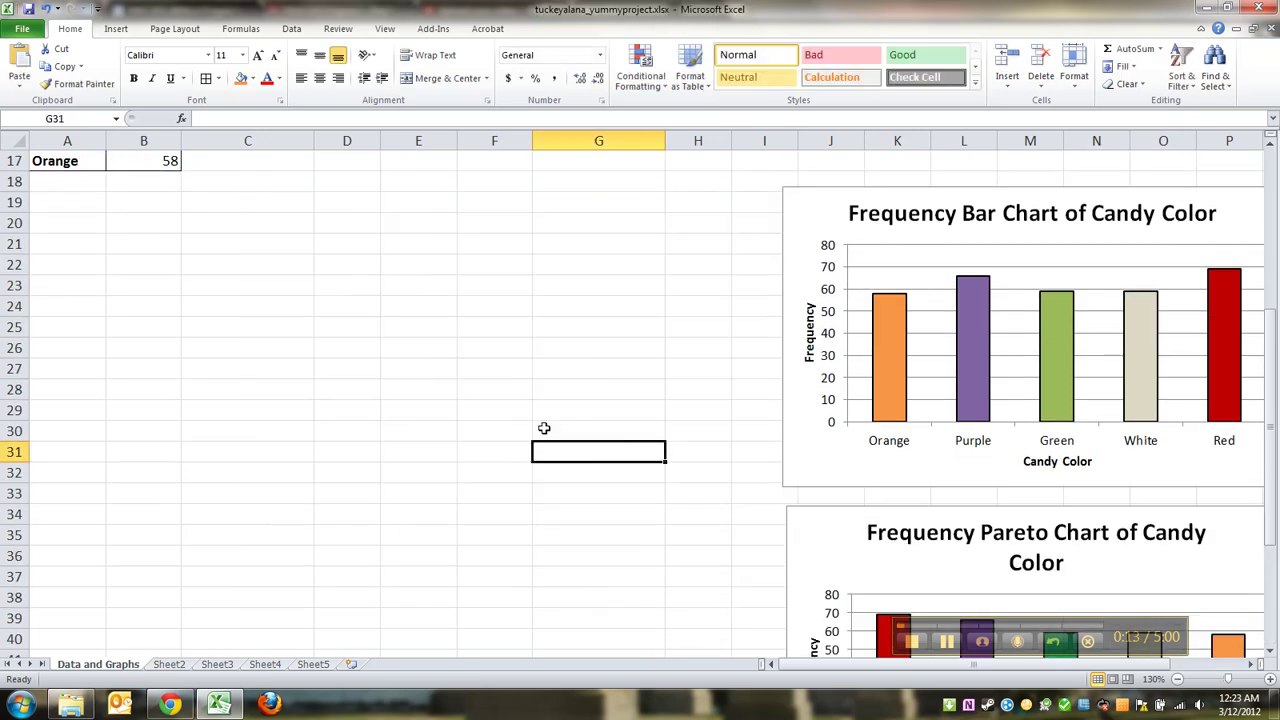
Review the arrangement of the data tables and the three candy color charts on the Data and Graphs sheet
scroll(477, 364, "up", 6)
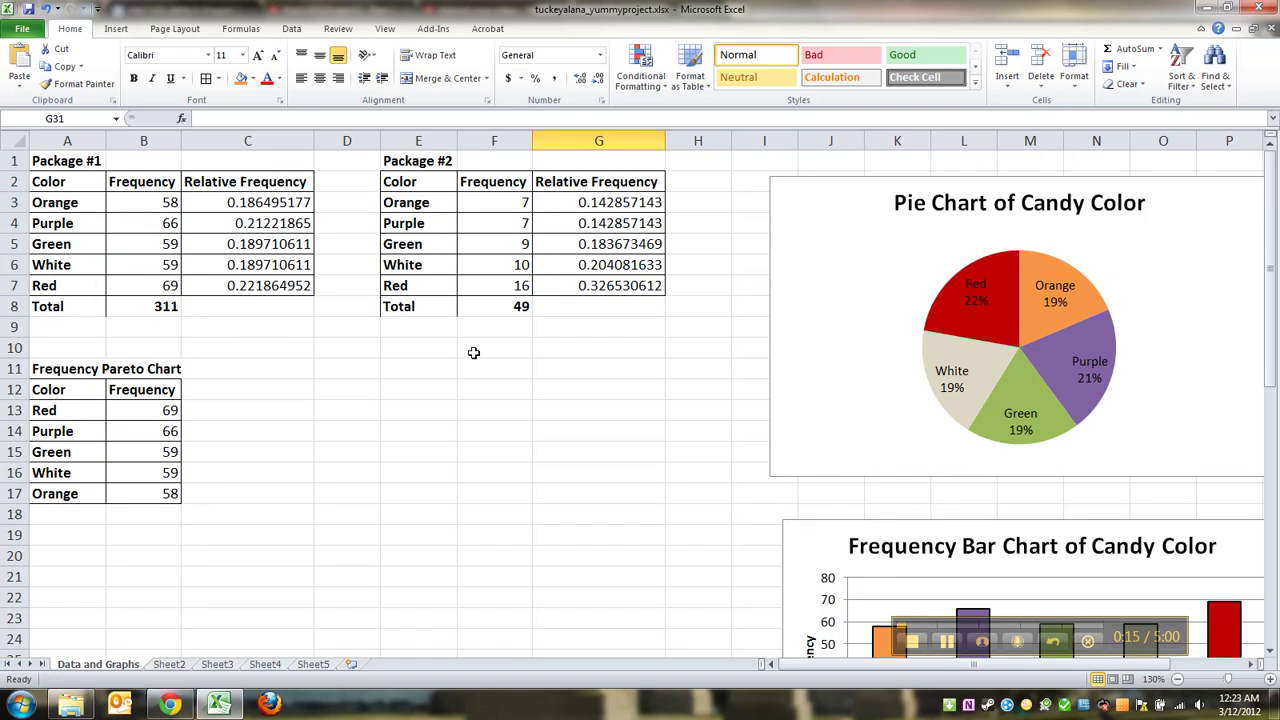
scroll(475, 358, "down", 5)
scroll(474, 353, "up", 5)
scroll(474, 353, "down", 6)
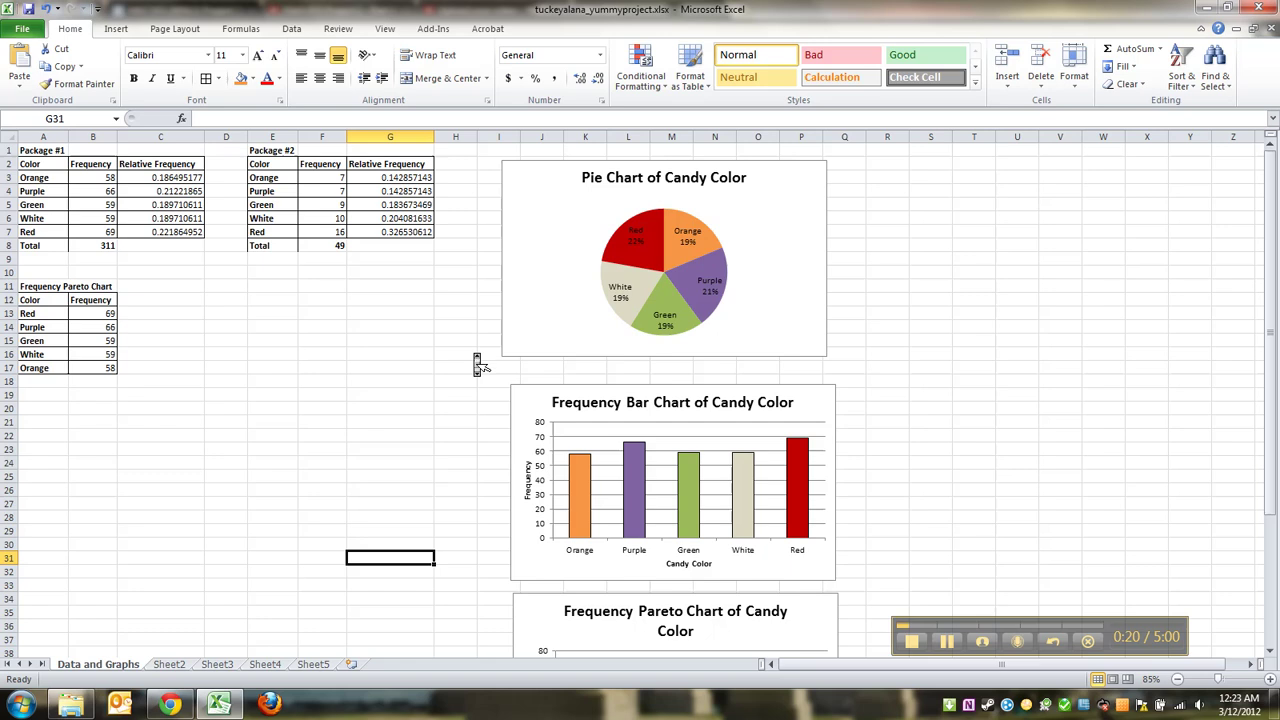
scroll(474, 358, "down", 1)
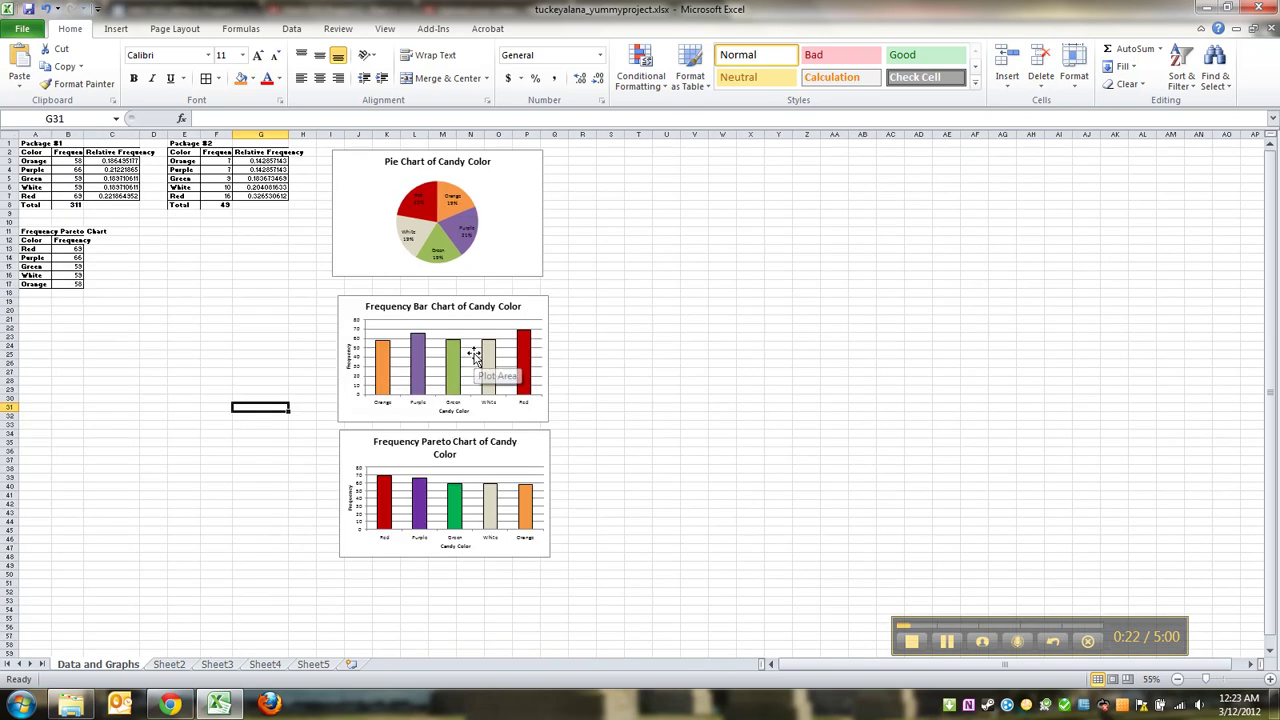
scroll(466, 312, "up", 7)
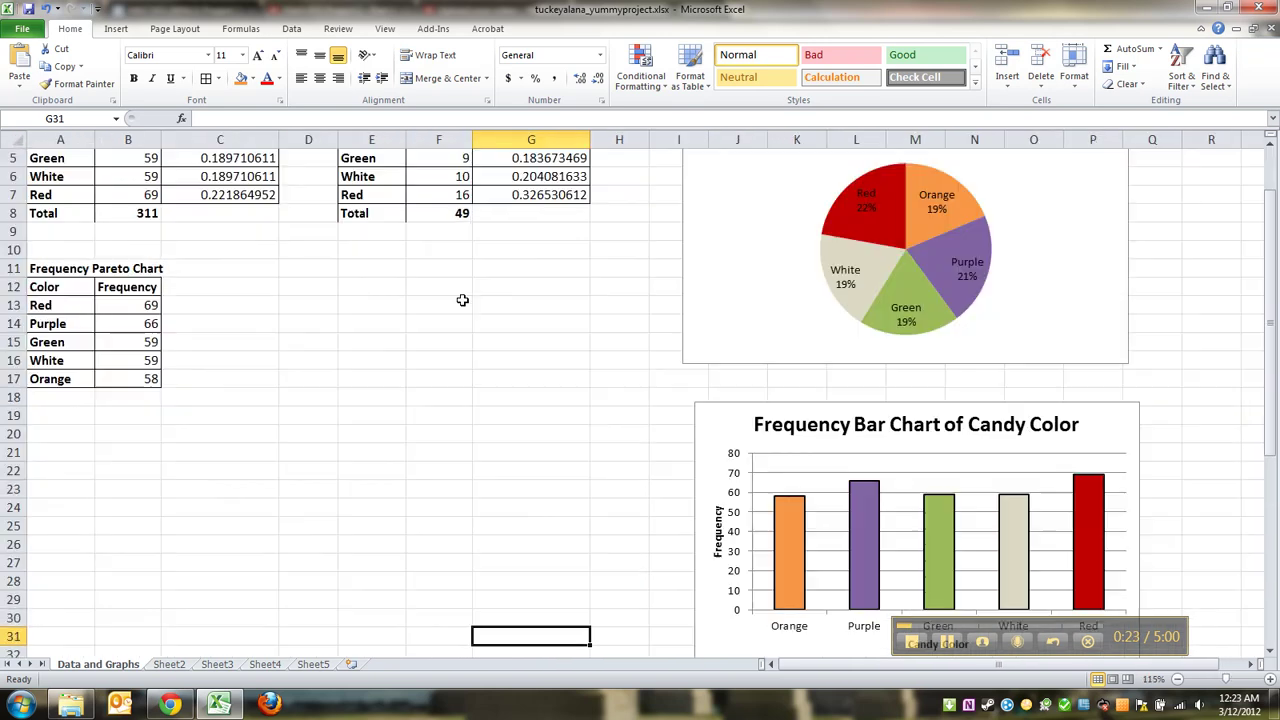
scroll(465, 305, "up", 3)
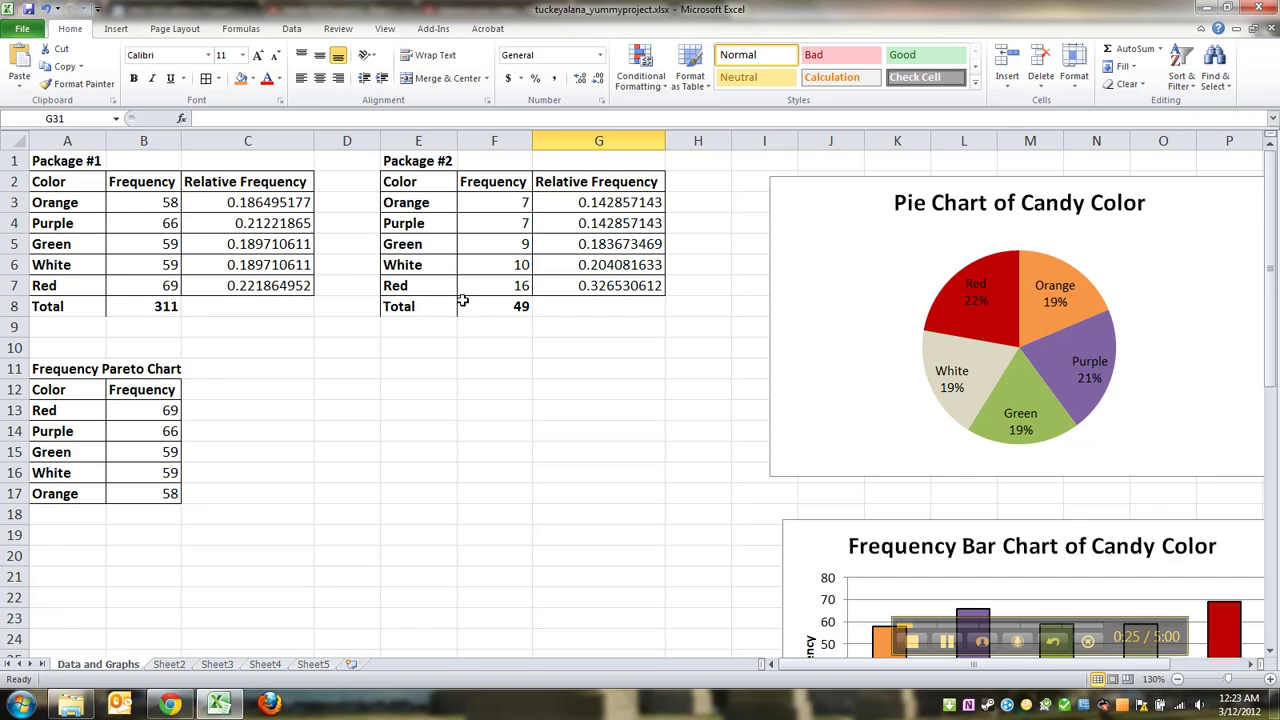
left_click(364, 371)
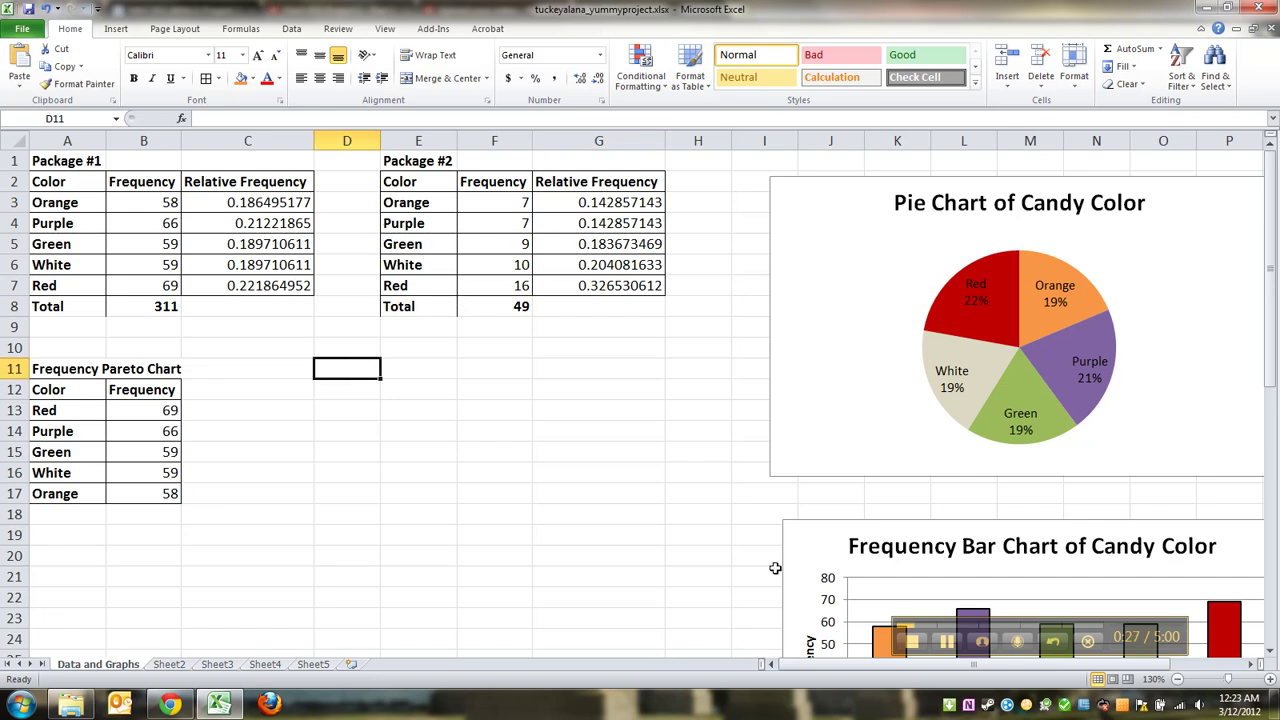
left_click(965, 629)
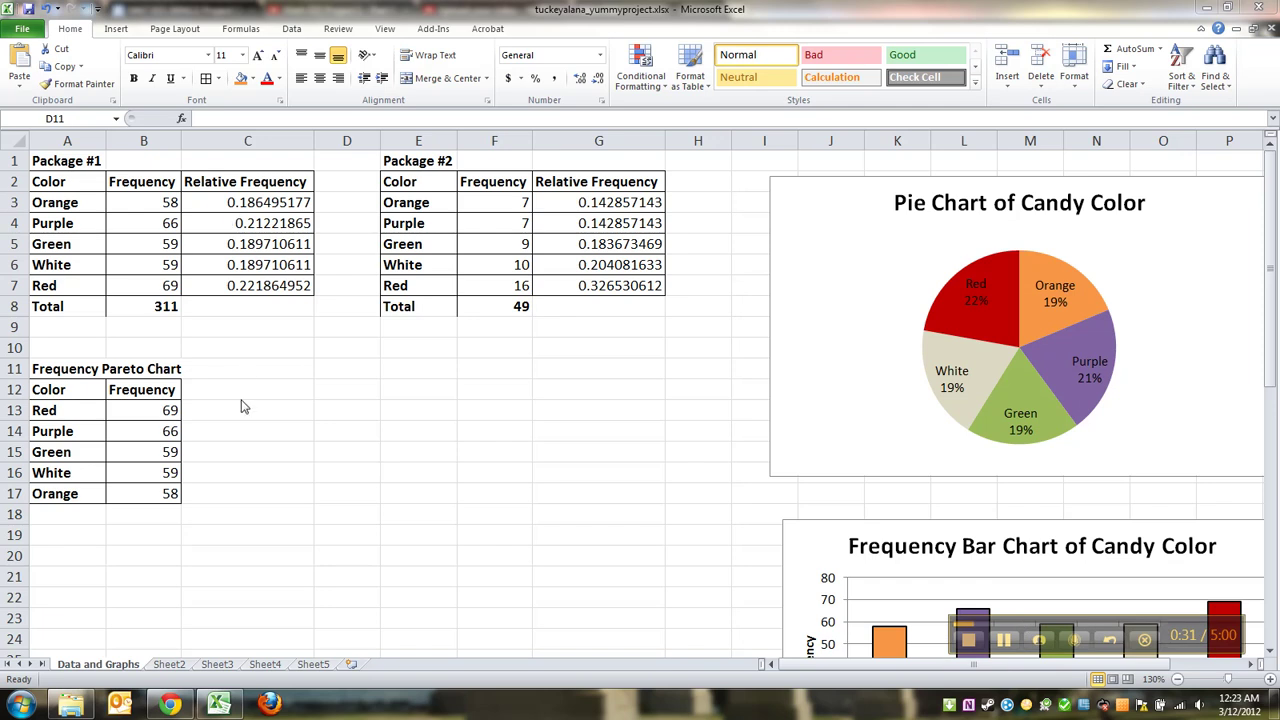
left_click_drag(40, 366, 140, 500)
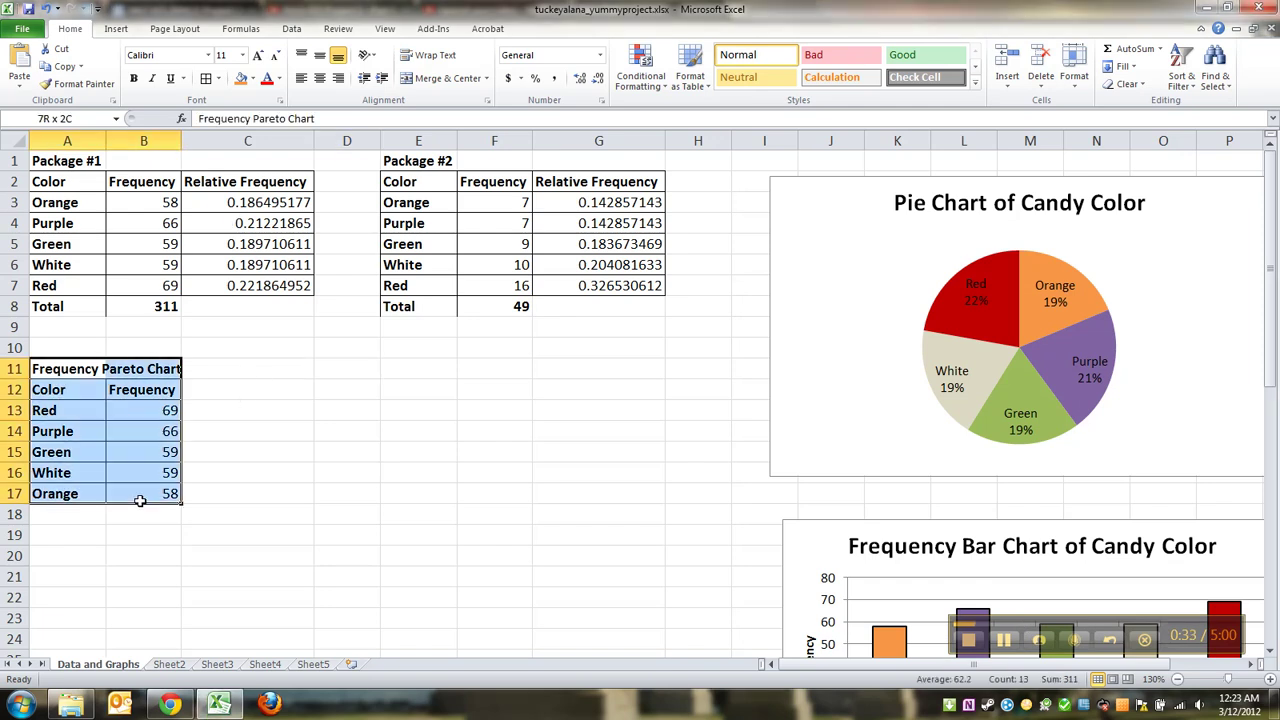
left_click(352, 367)
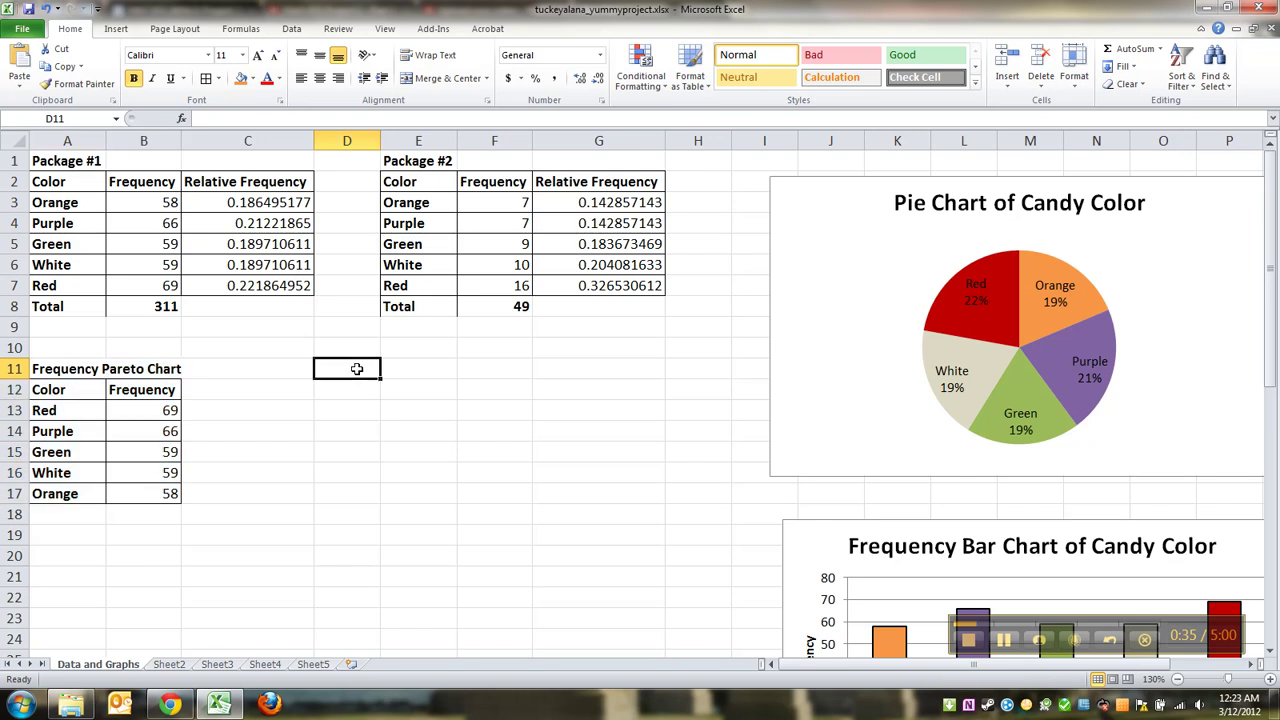
Read the side-by-side relative frequency Bar Chart instruction under Step 3 of the browser's MAT 033 project document, then return to the Excel workbook
mouse_move(170, 705)
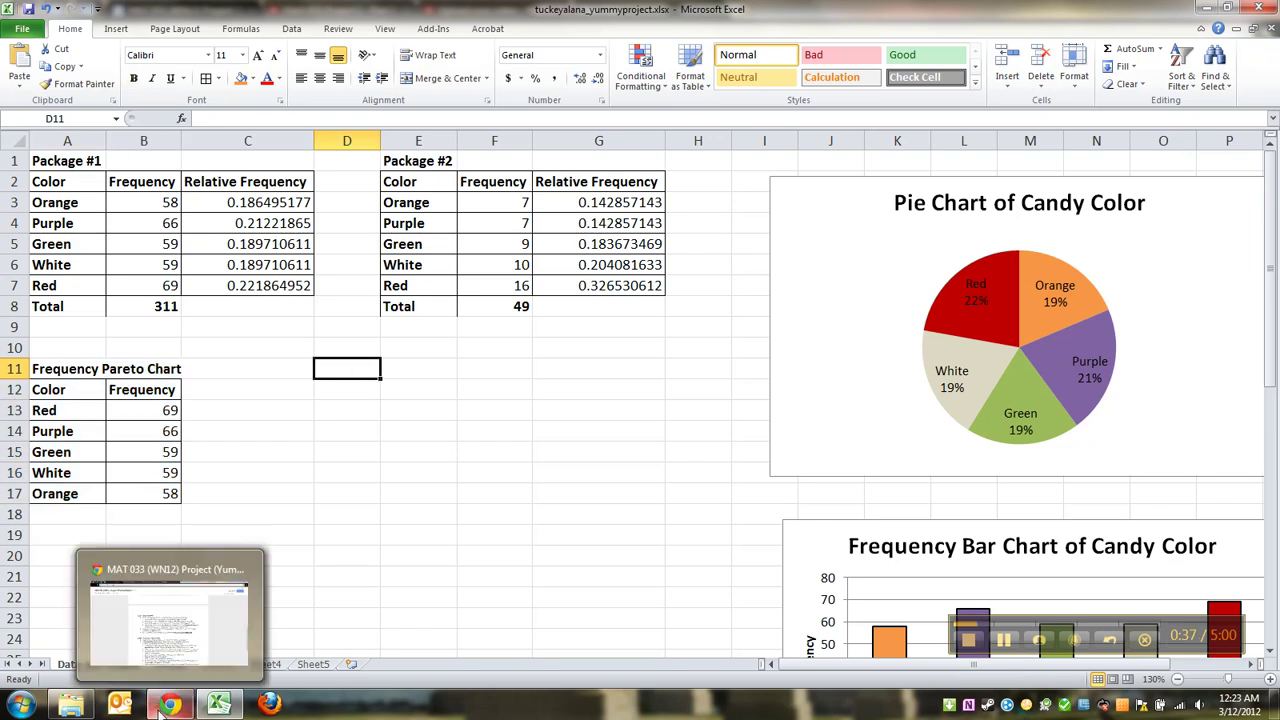
left_click(170, 612)
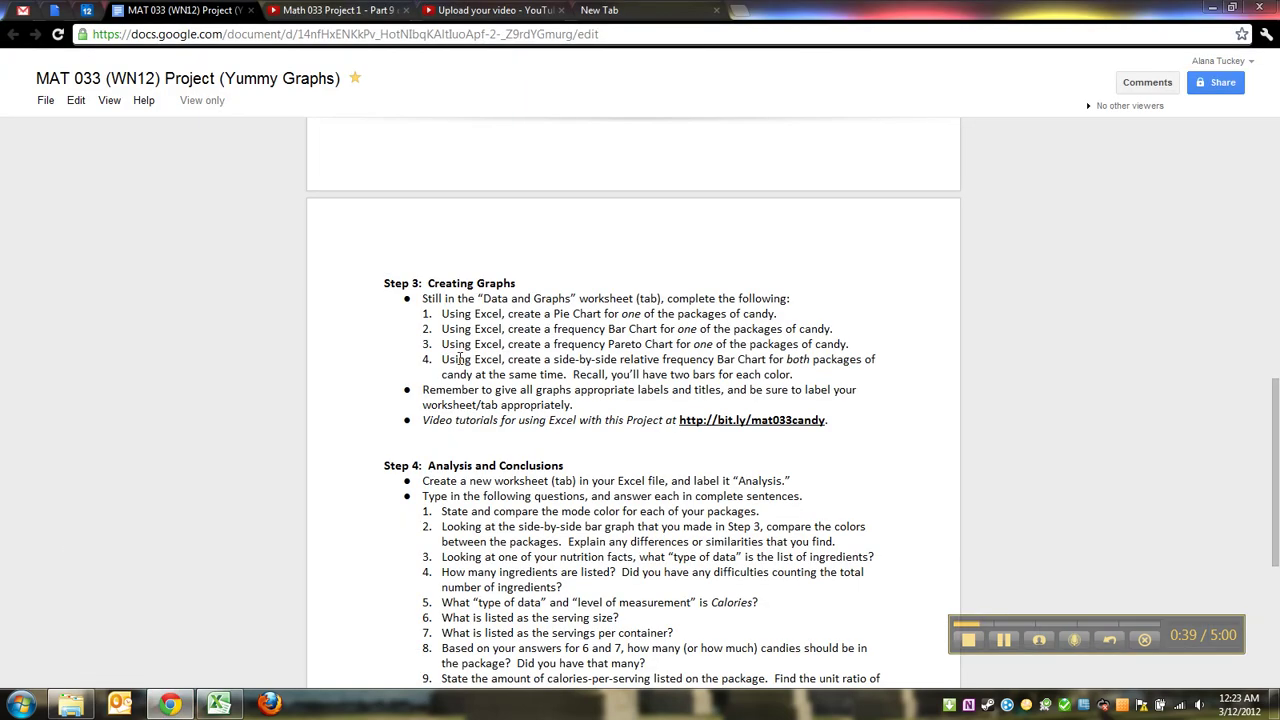
left_click_drag(459, 359, 615, 362)
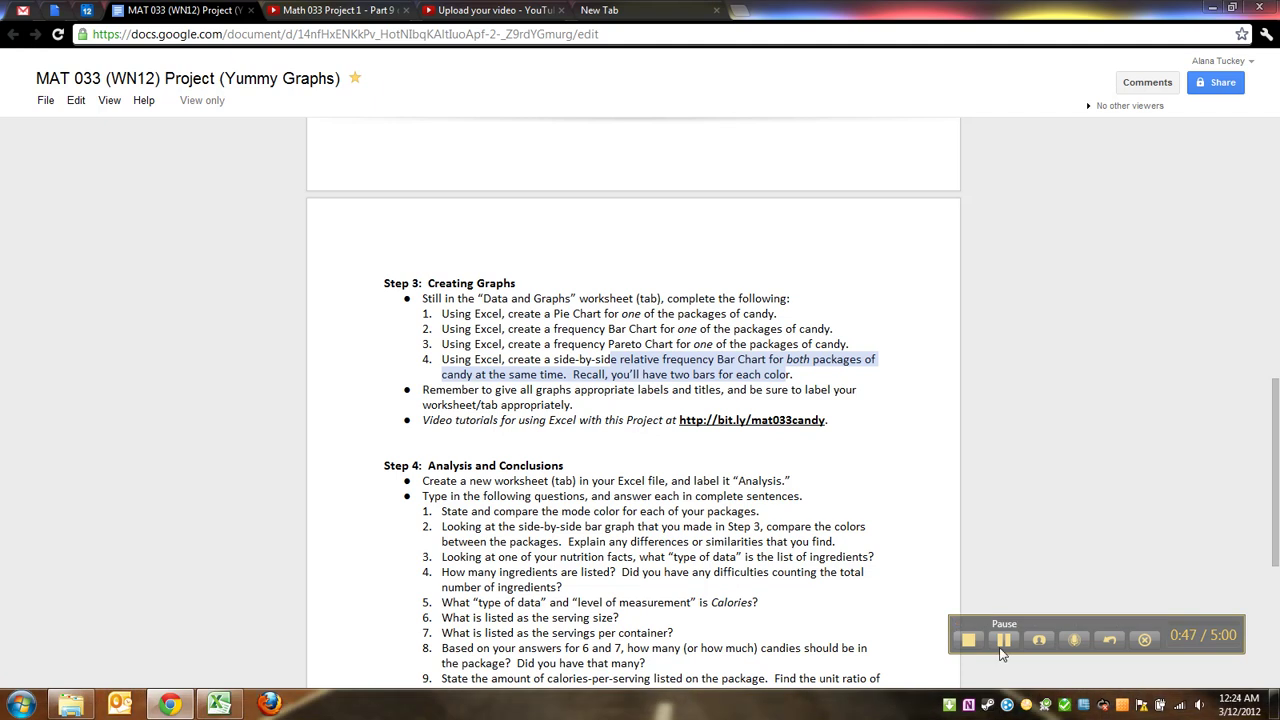
left_click(1212, 7)
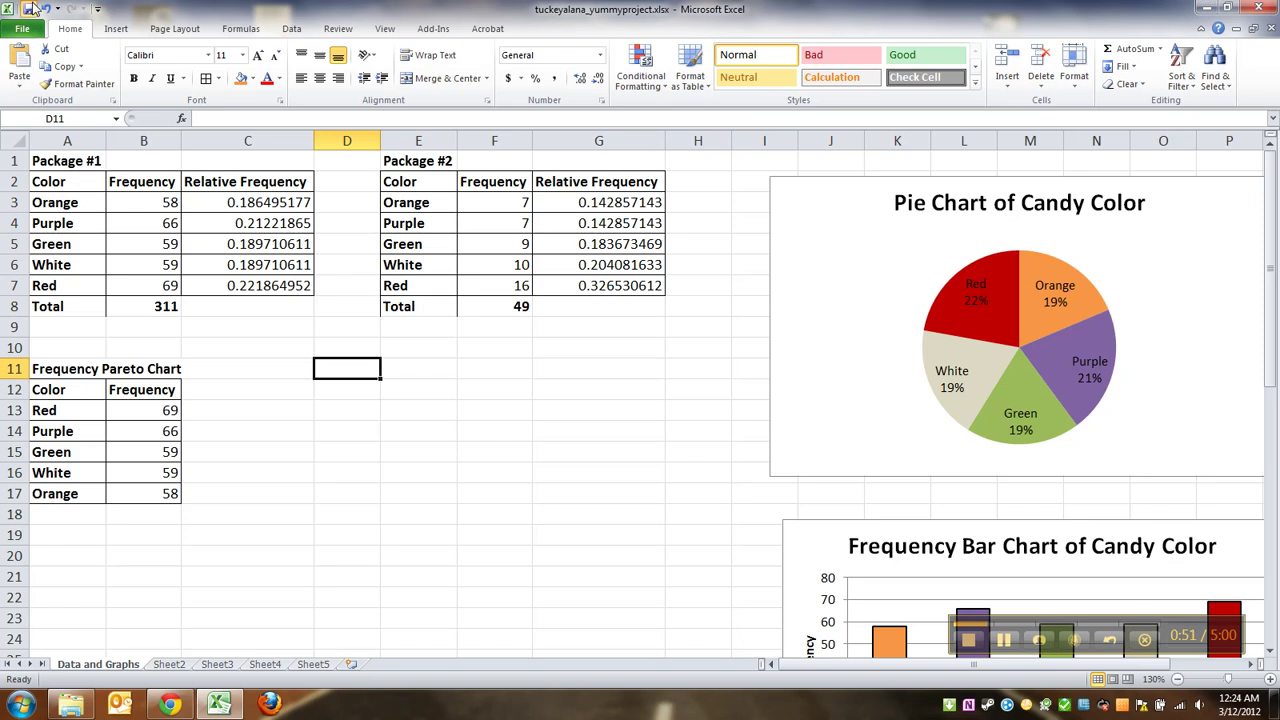
Copy Package #1's Color header and color names from A2:A7 to the range starting at cell D12
left_click(260, 367)
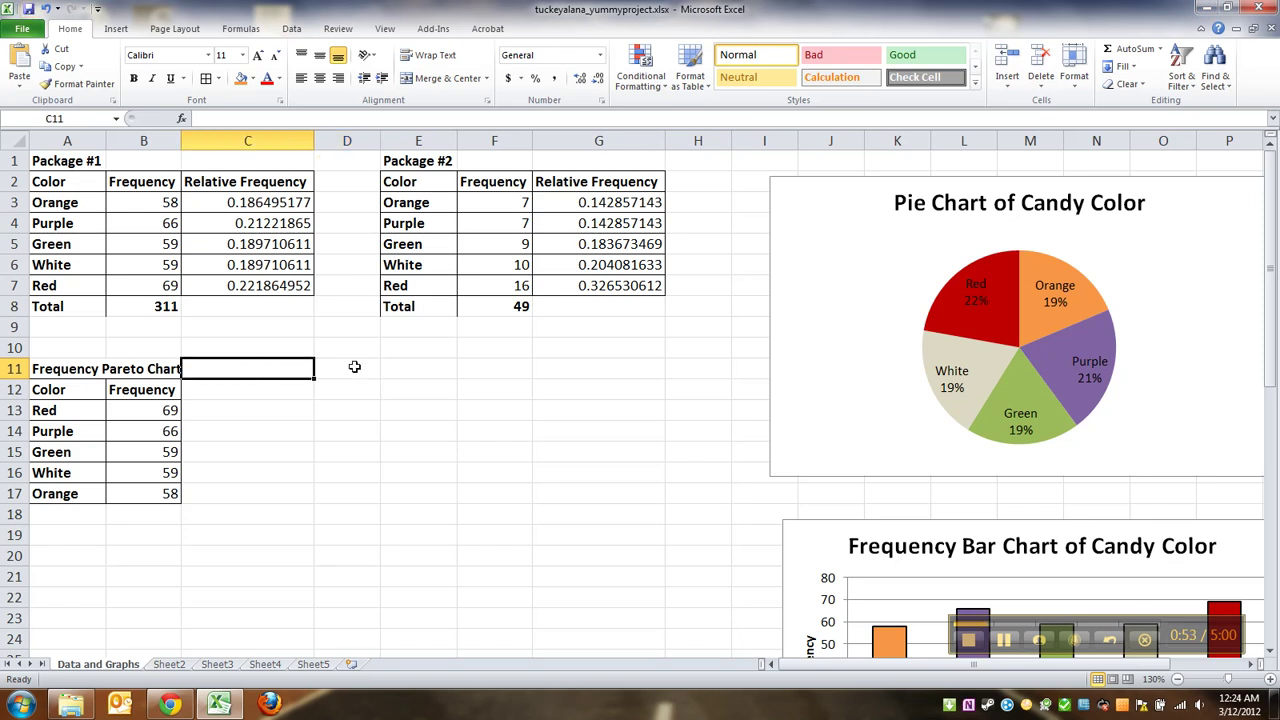
left_click(353, 366)
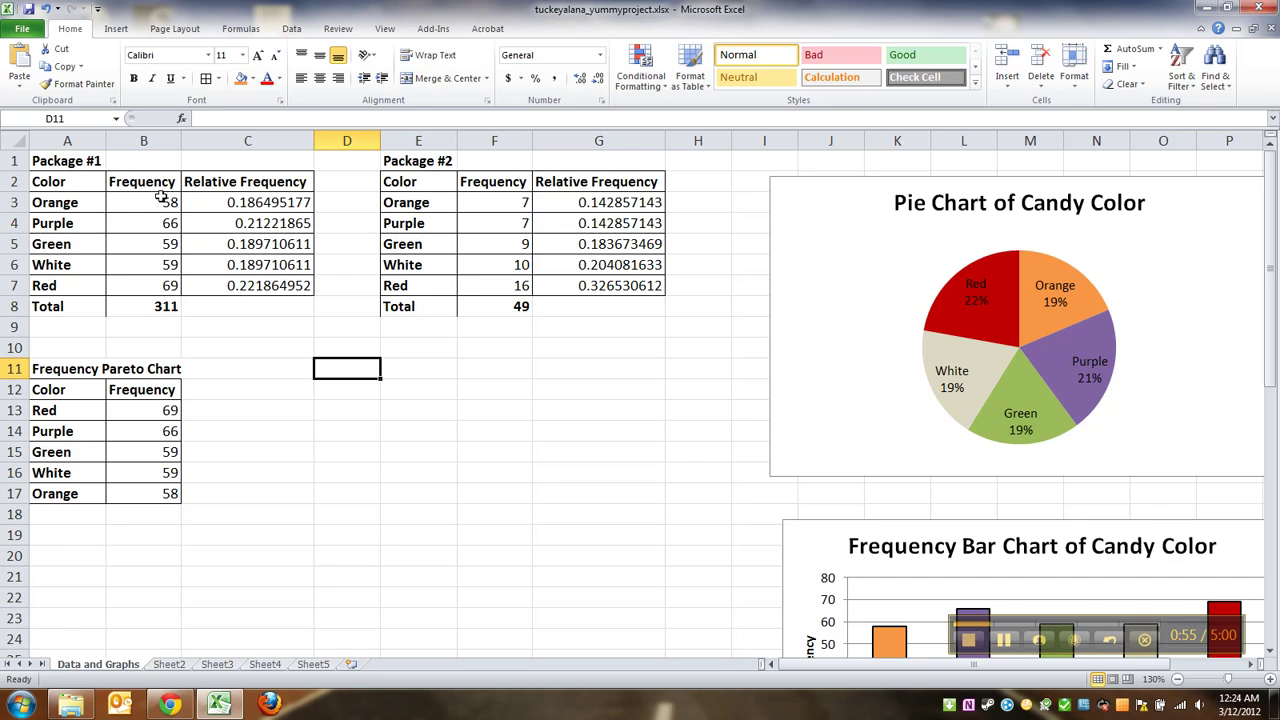
left_click_drag(89, 185, 89, 276)
key("ctrl+c")
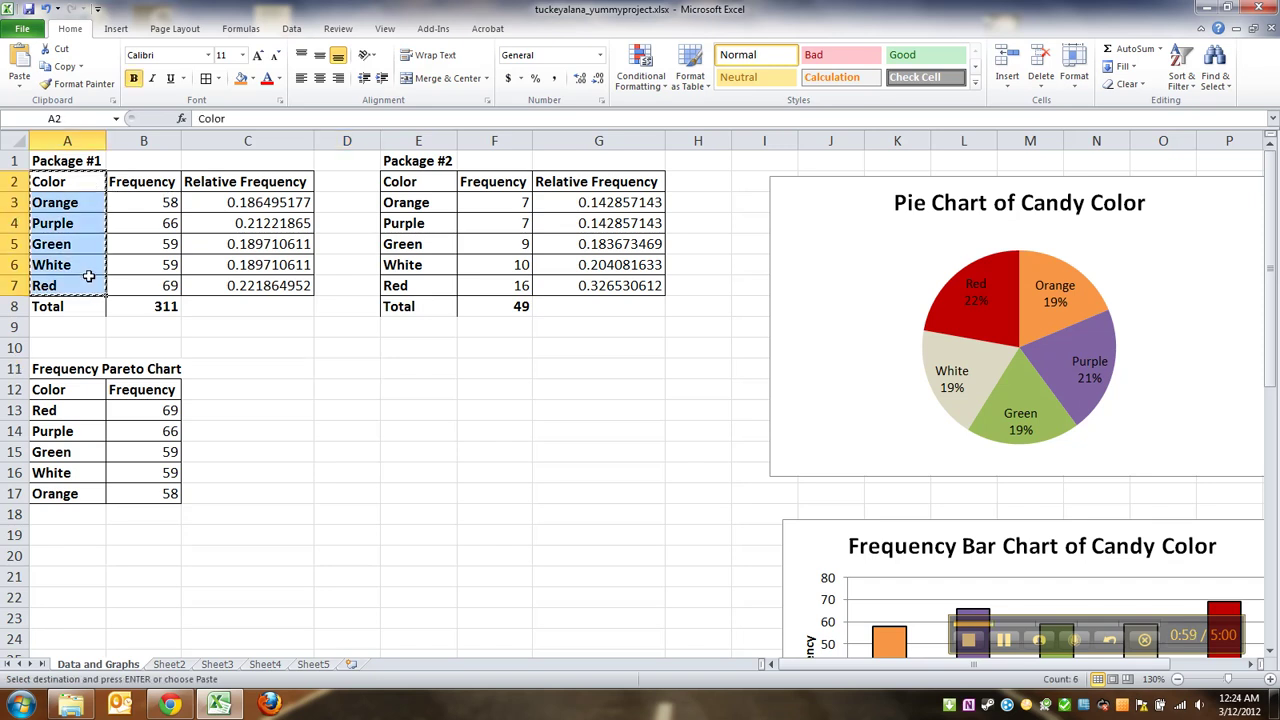
key("Down")
key("Down")
key("Down")
key("Down")
key("Down")
key("Down")
key("Down")
key("Down")
key("Down")
key("Down")
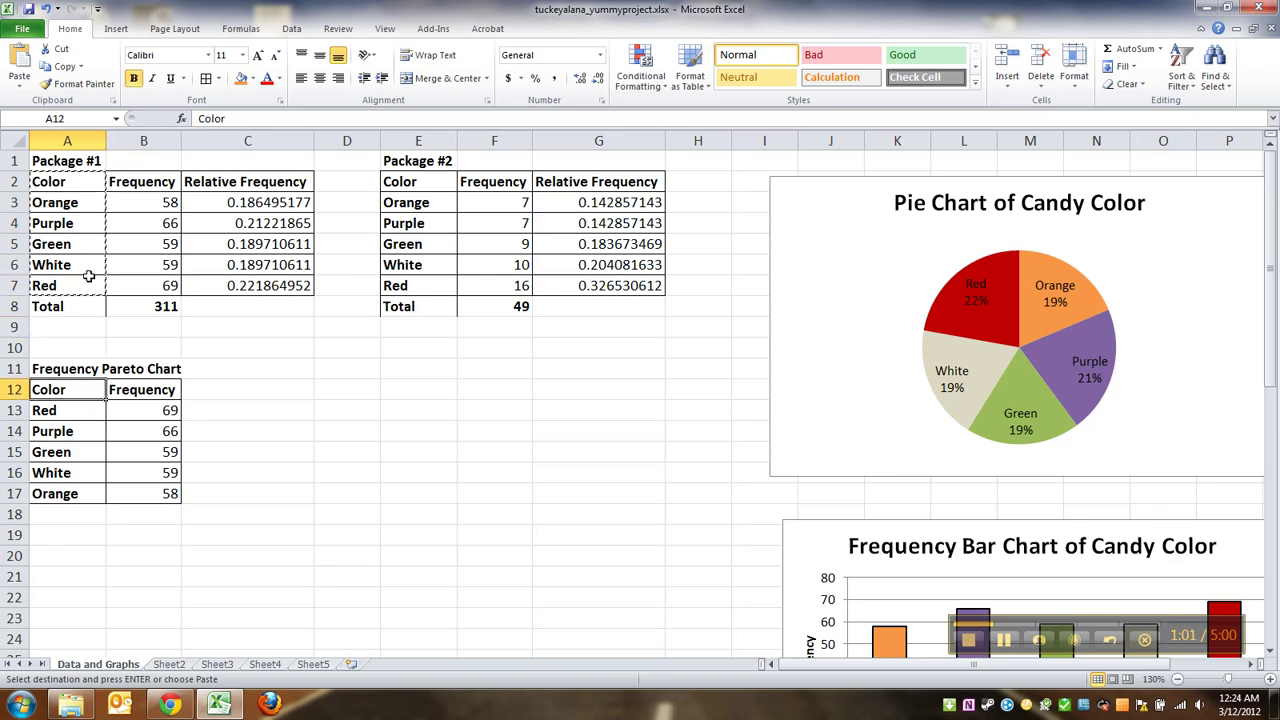
key("Right")
key("Right")
key("Right")
key("ctrl+v")
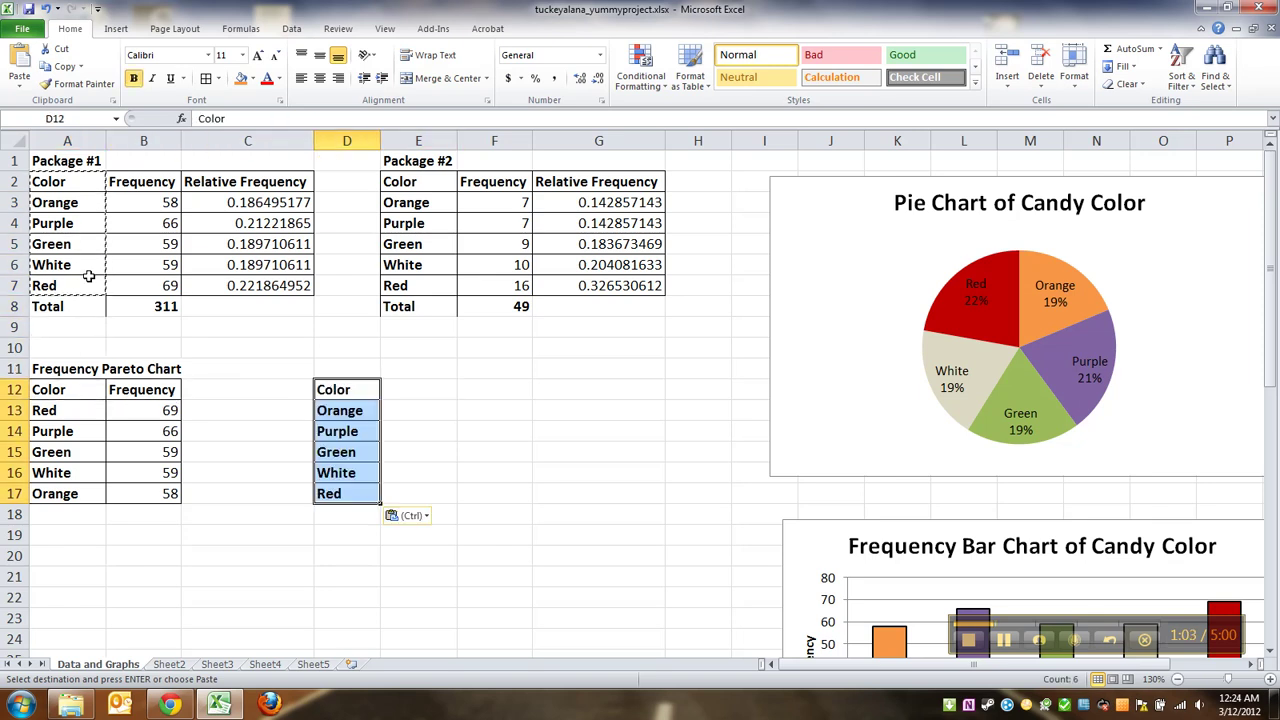
Enter the bold title "Side-by-Side Relative Frequency Bar Chart" in cell D11 above the copied color list
left_click(334, 368)
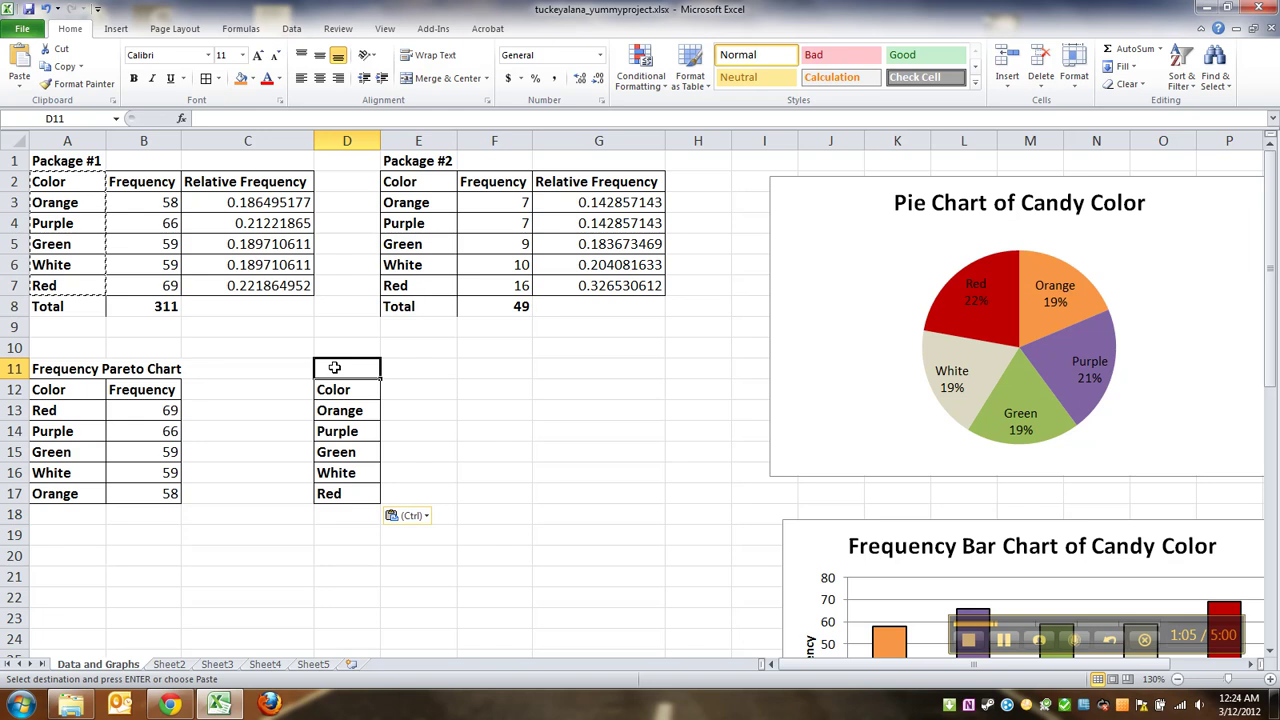
type("Side-")
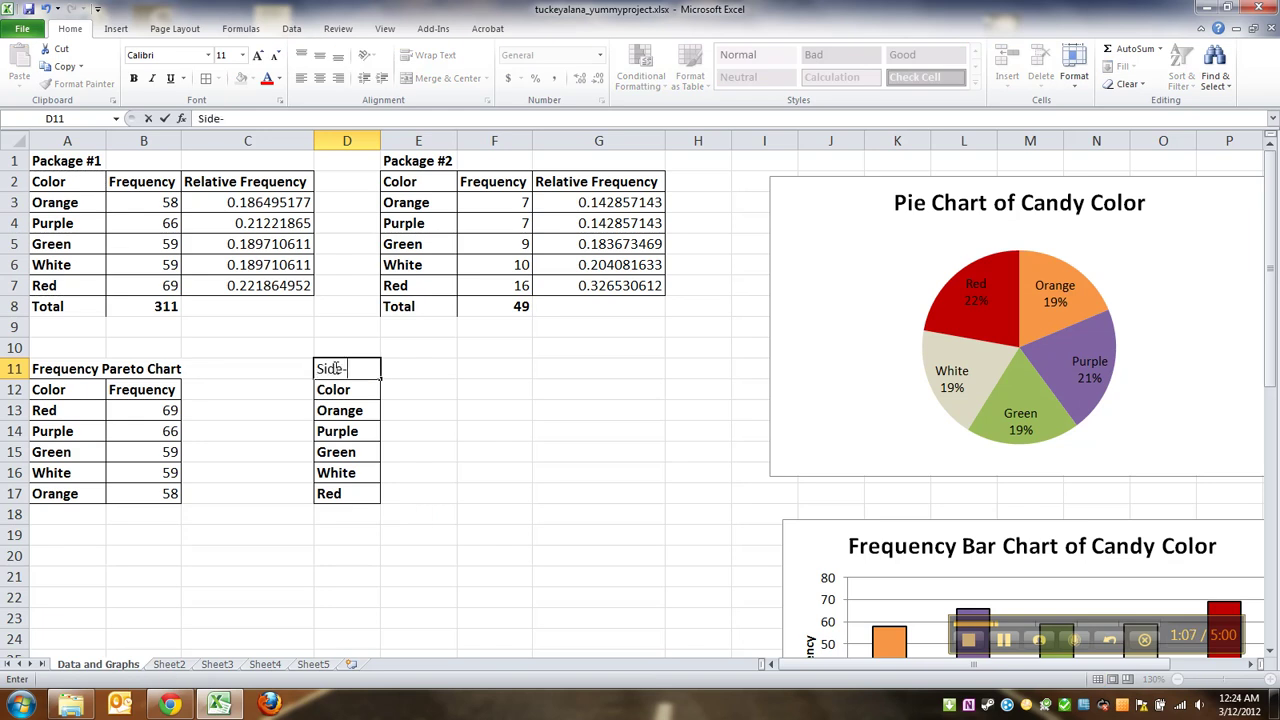
type("by-Side Rela")
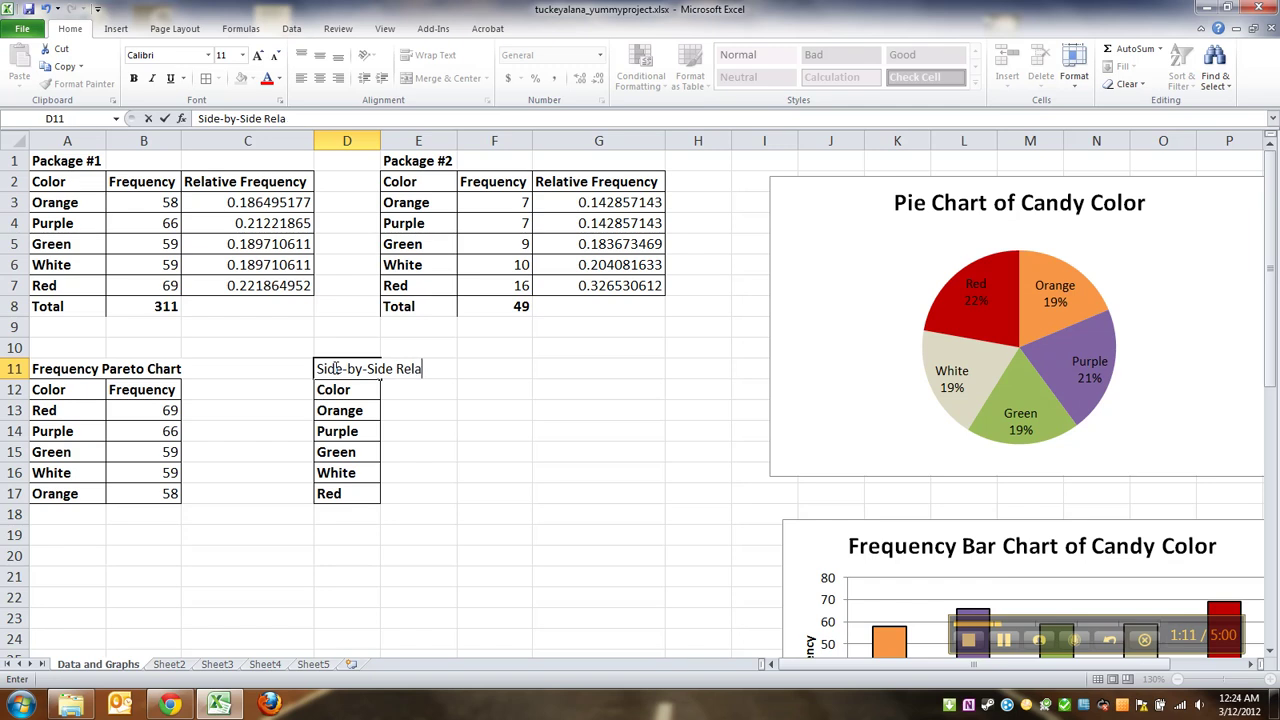
type("tive Freque")
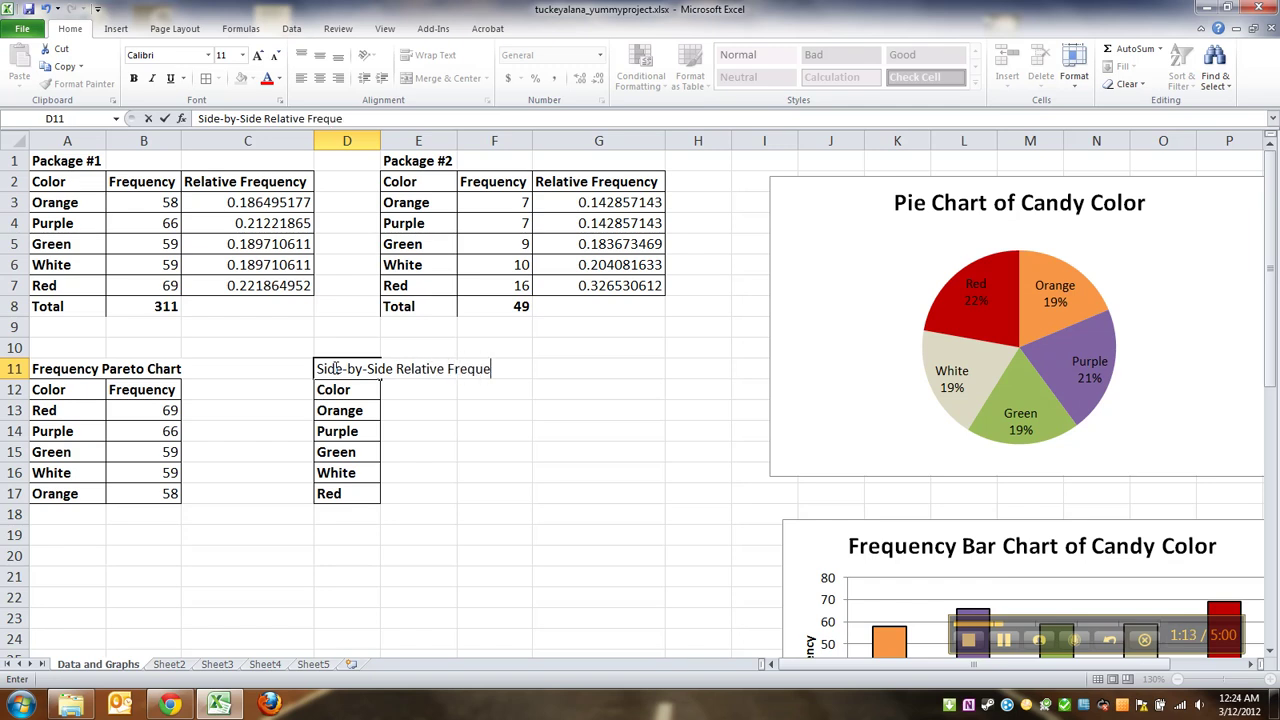
type("ncy Bar Chart")
key("Return")
left_click(338, 366)
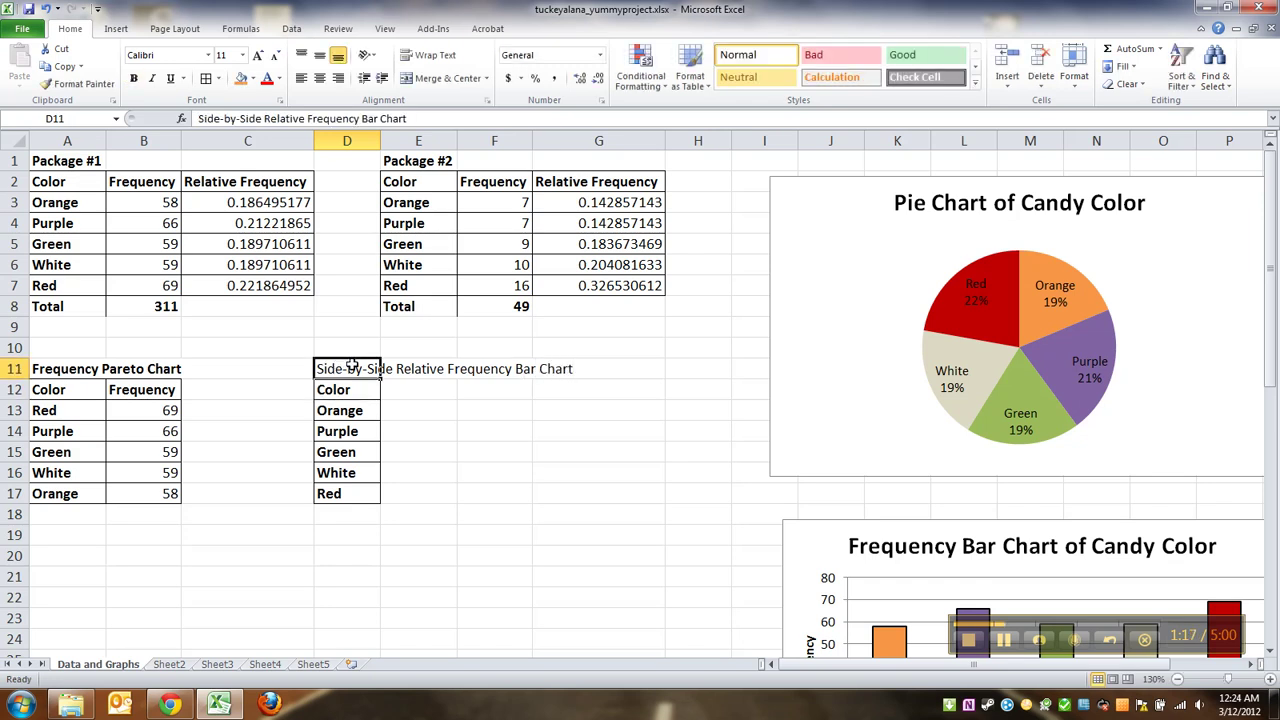
key("ctrl+b")
Copy Package #1's Relative Frequency column, C2:C7, with a normal paste starting at cell E12
key("Down")
key("Right")
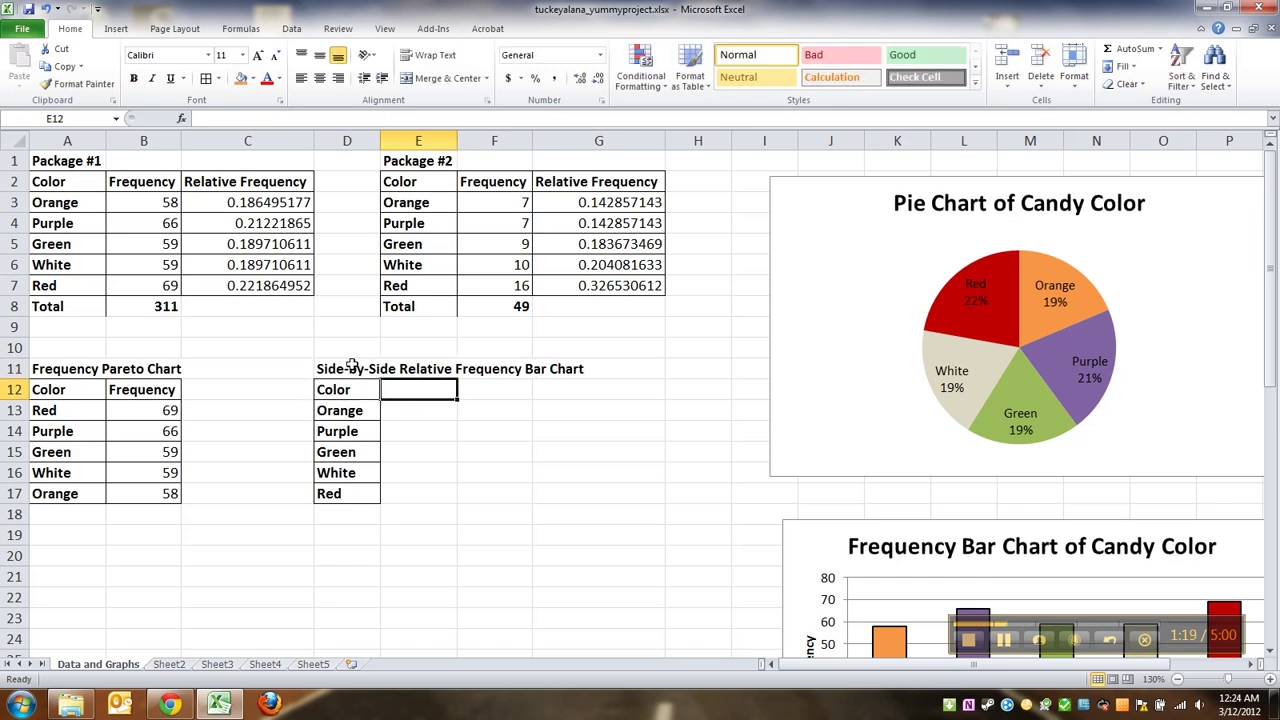
key("Left")
key("Right")
left_click_drag(248, 180, 245, 285)
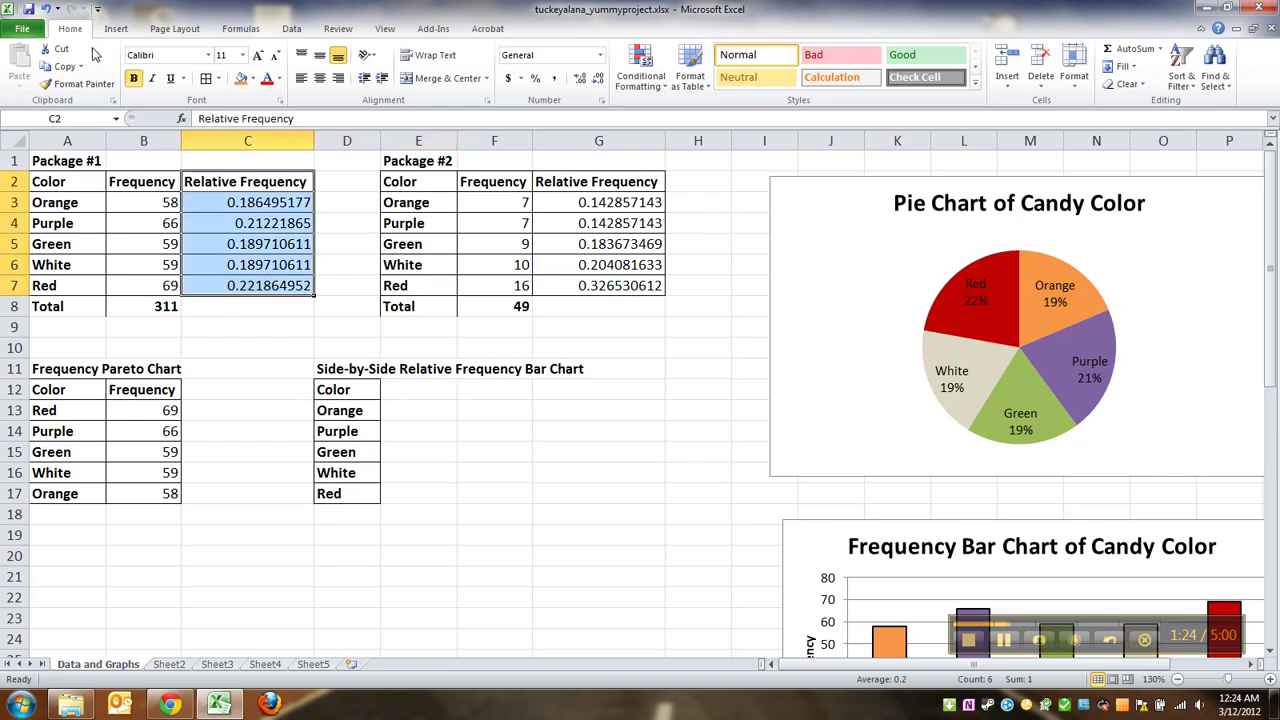
left_click(64, 65)
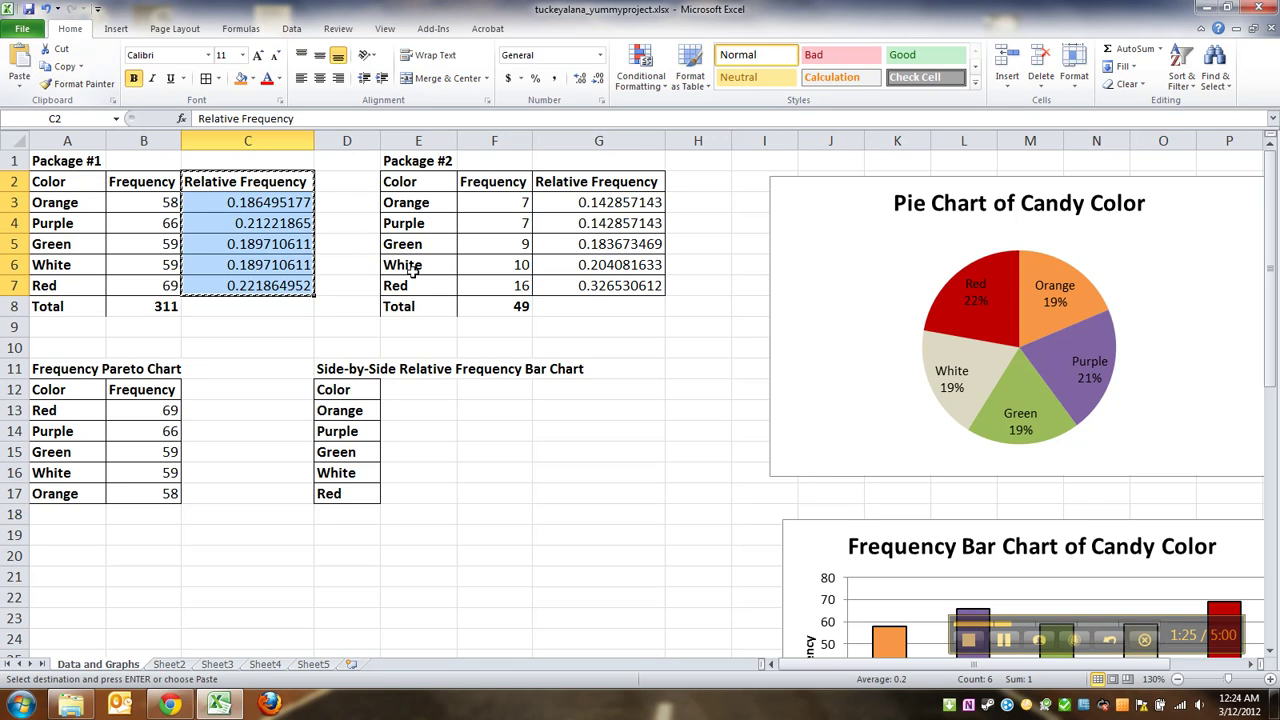
left_click(412, 394)
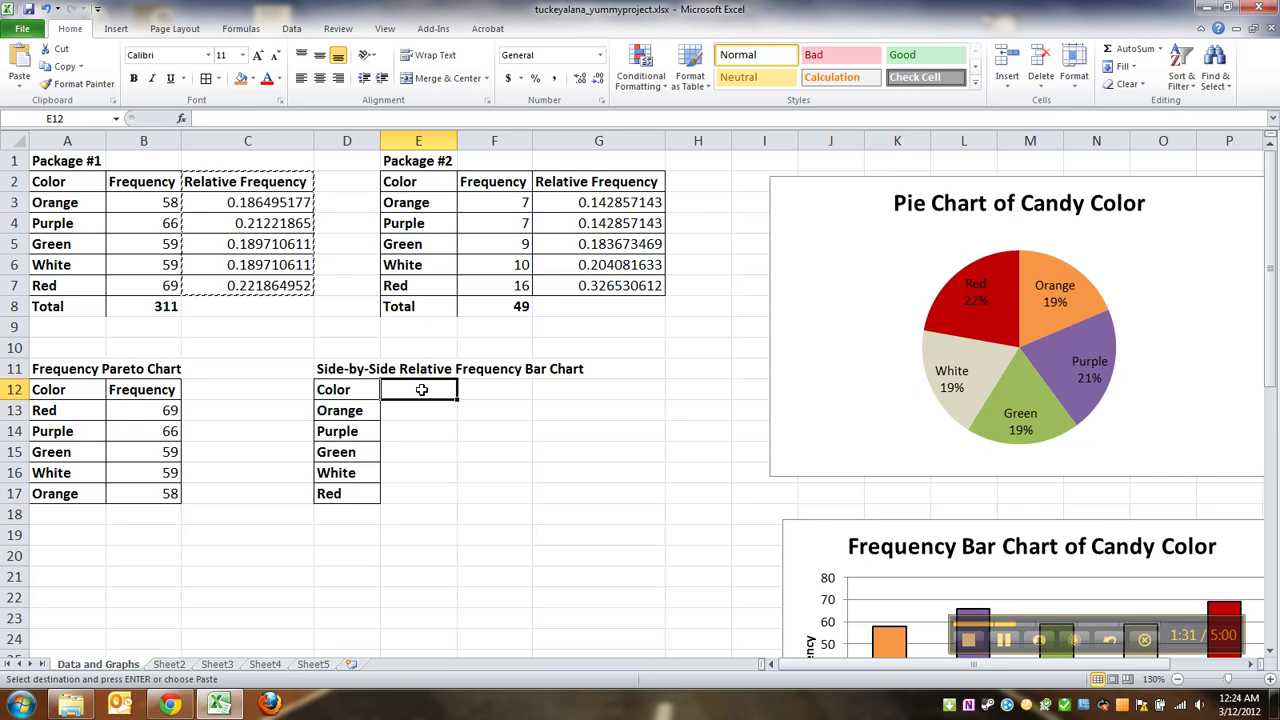
key("ctrl+v")
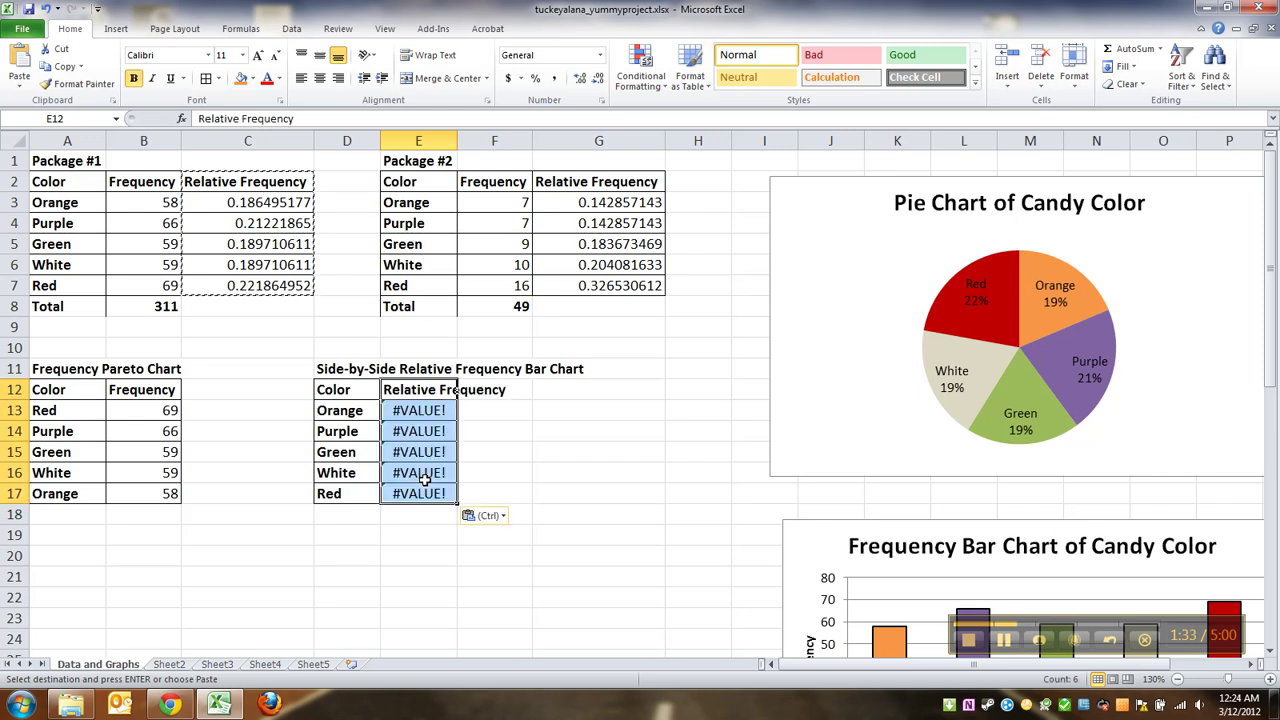
Examine the cell references in the formulas of pasted cell E13 and Package #1's original relative frequency cell C3
left_click(423, 418)
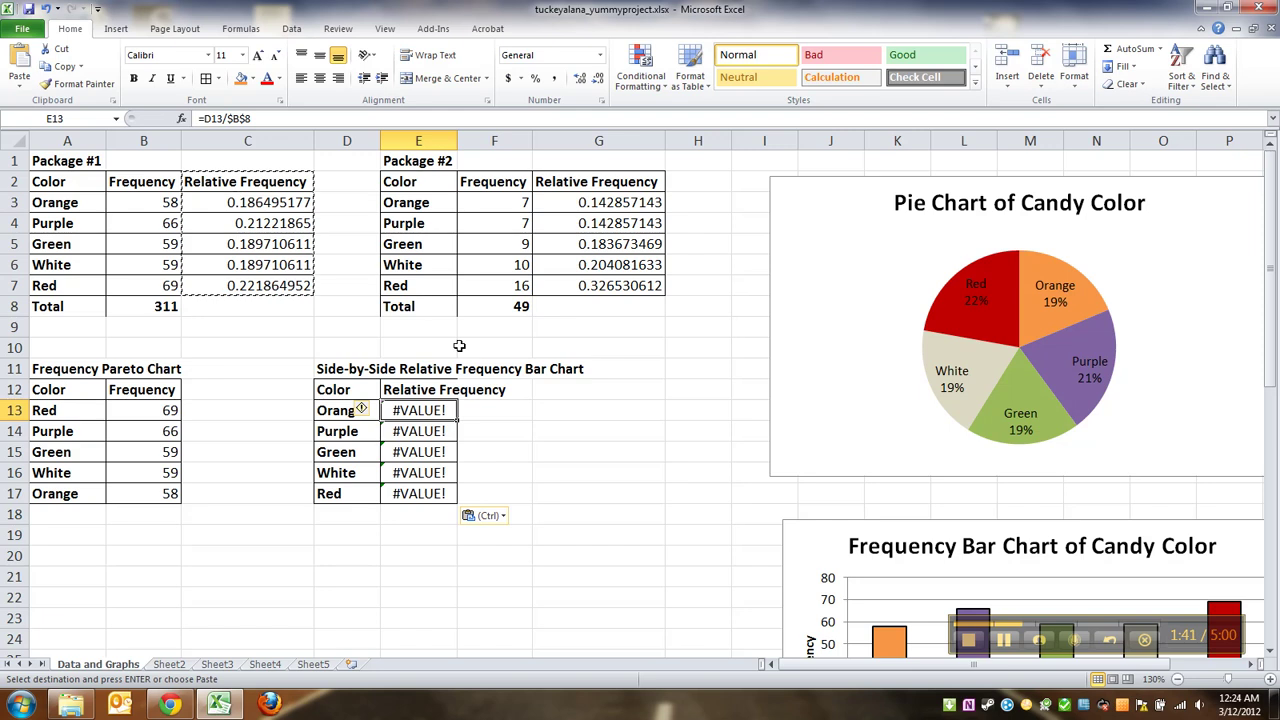
key("F2")
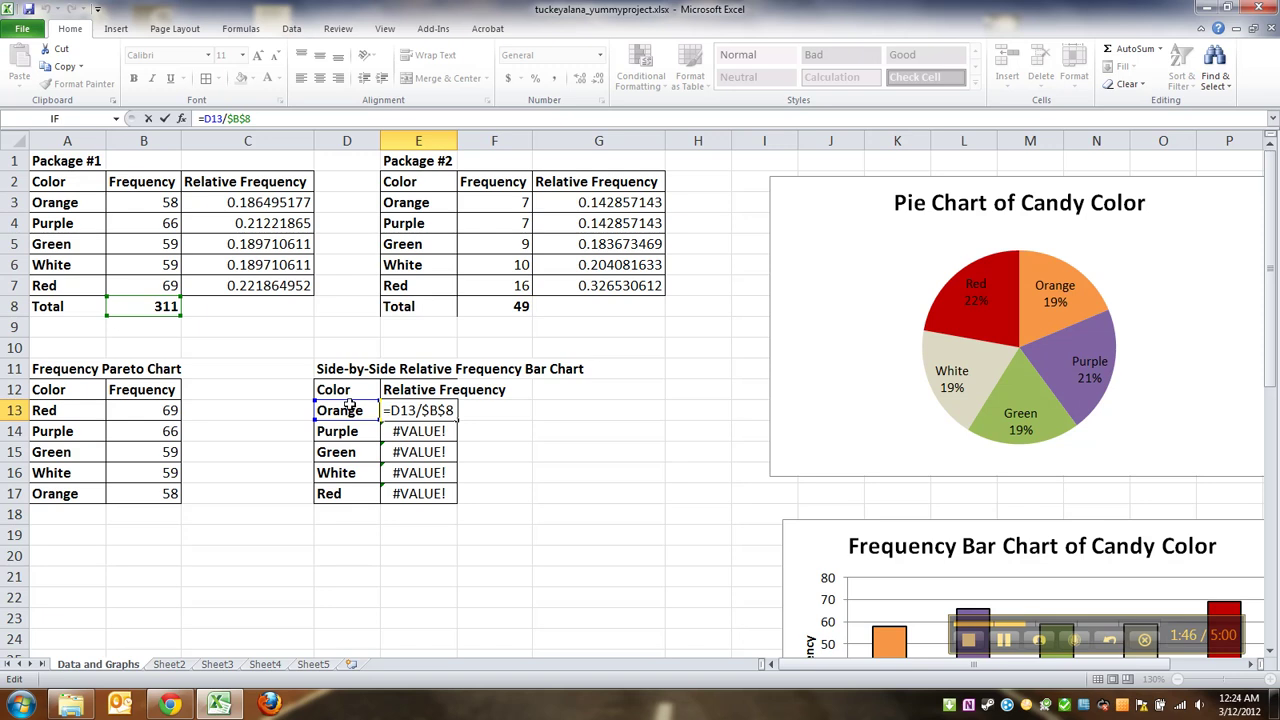
left_click_drag(346, 404, 348, 400)
key("Return")
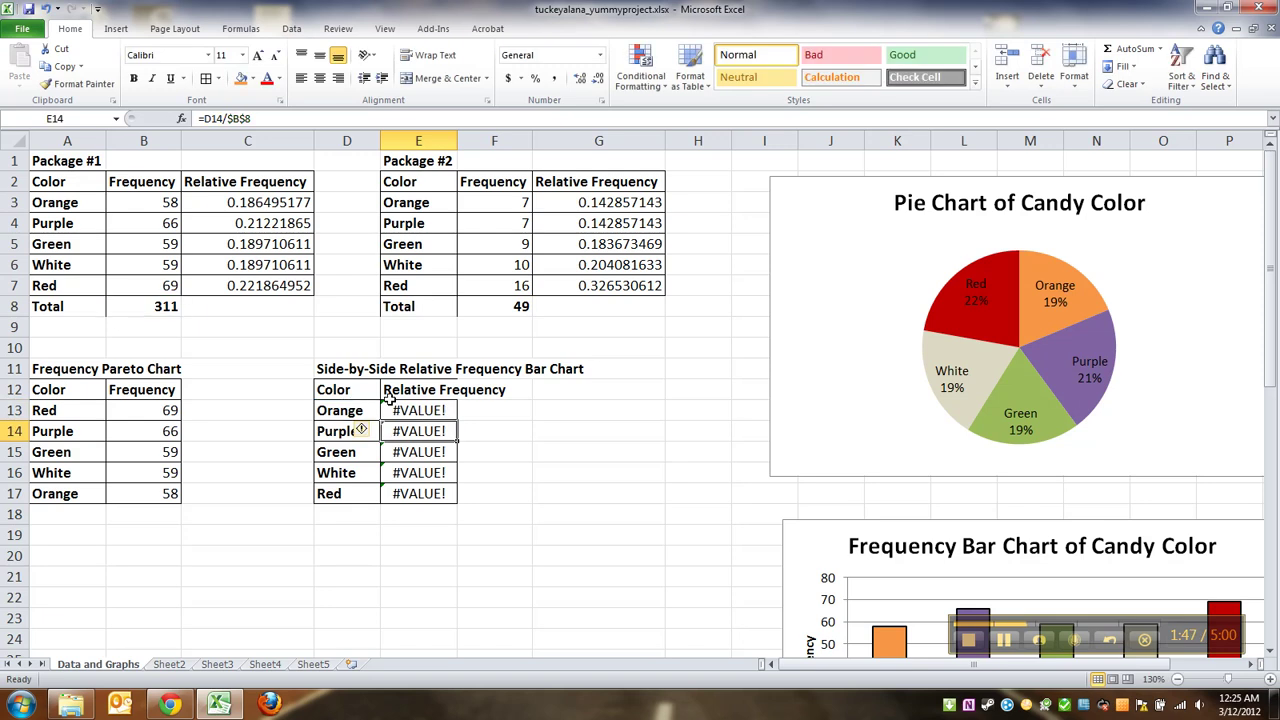
left_click(263, 202)
left_click(247, 141)
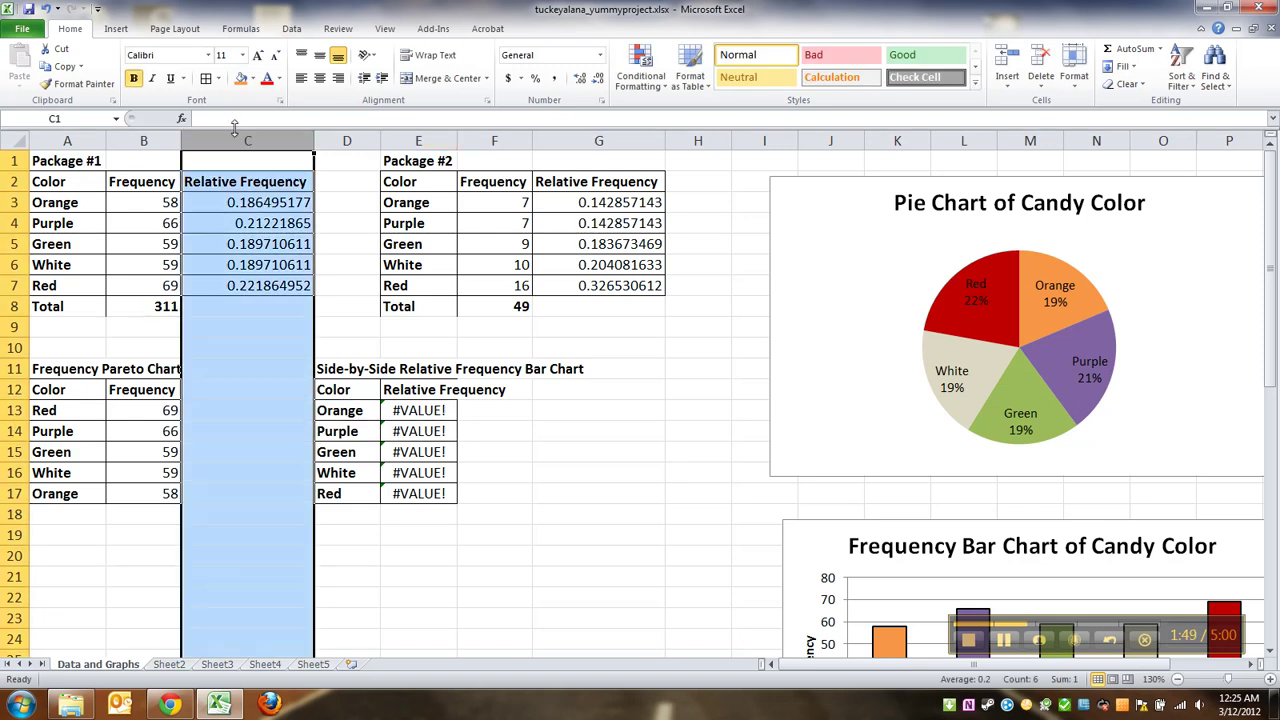
left_click(234, 210)
left_click(236, 140)
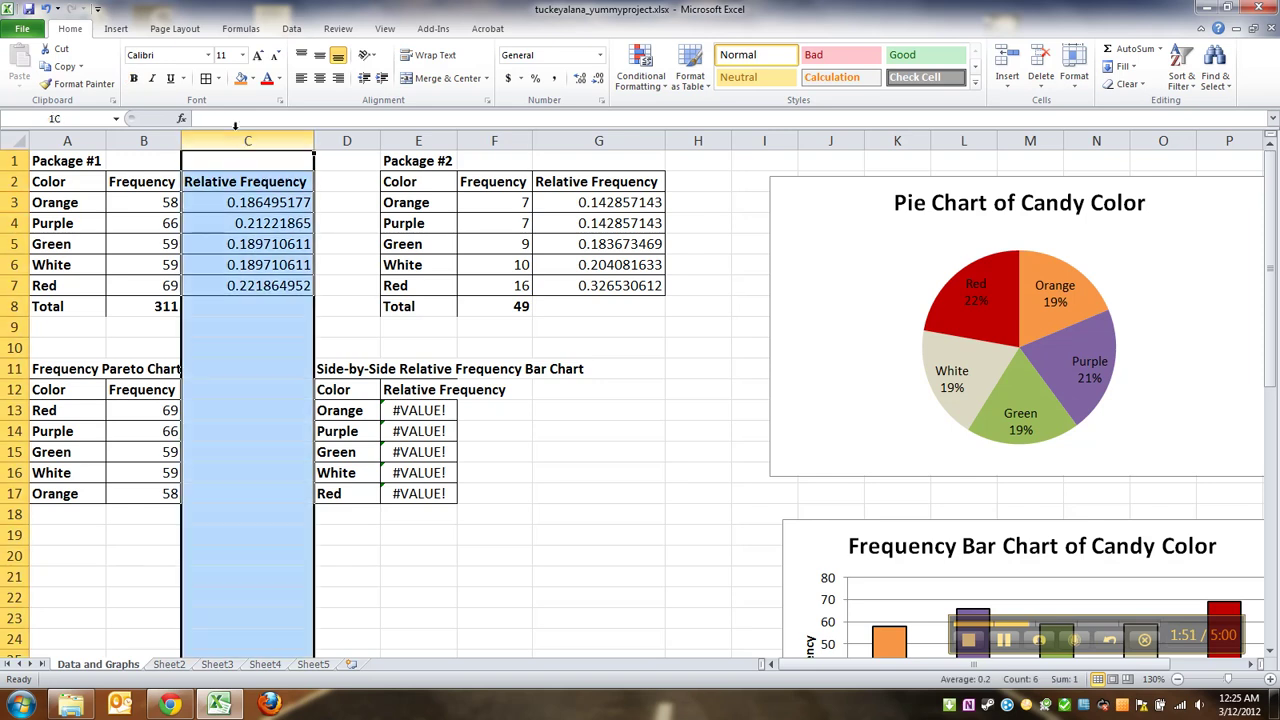
left_click(232, 203)
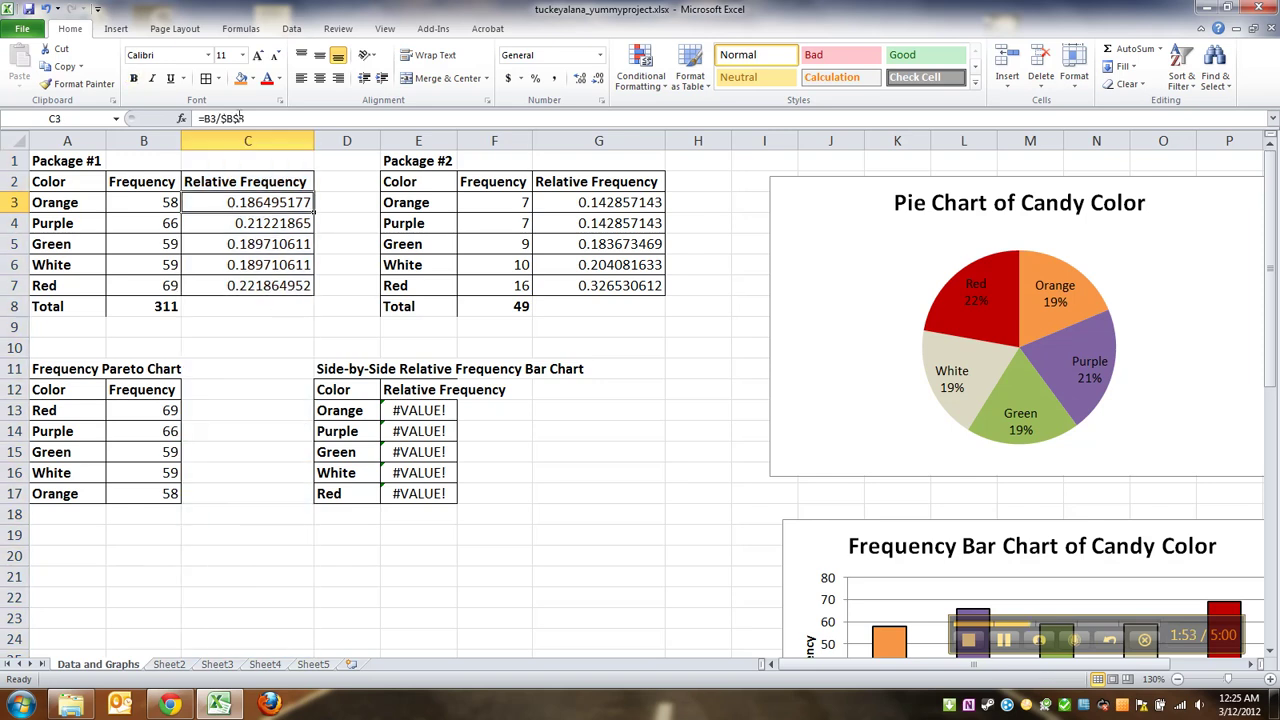
double_click(232, 203)
key("Return")
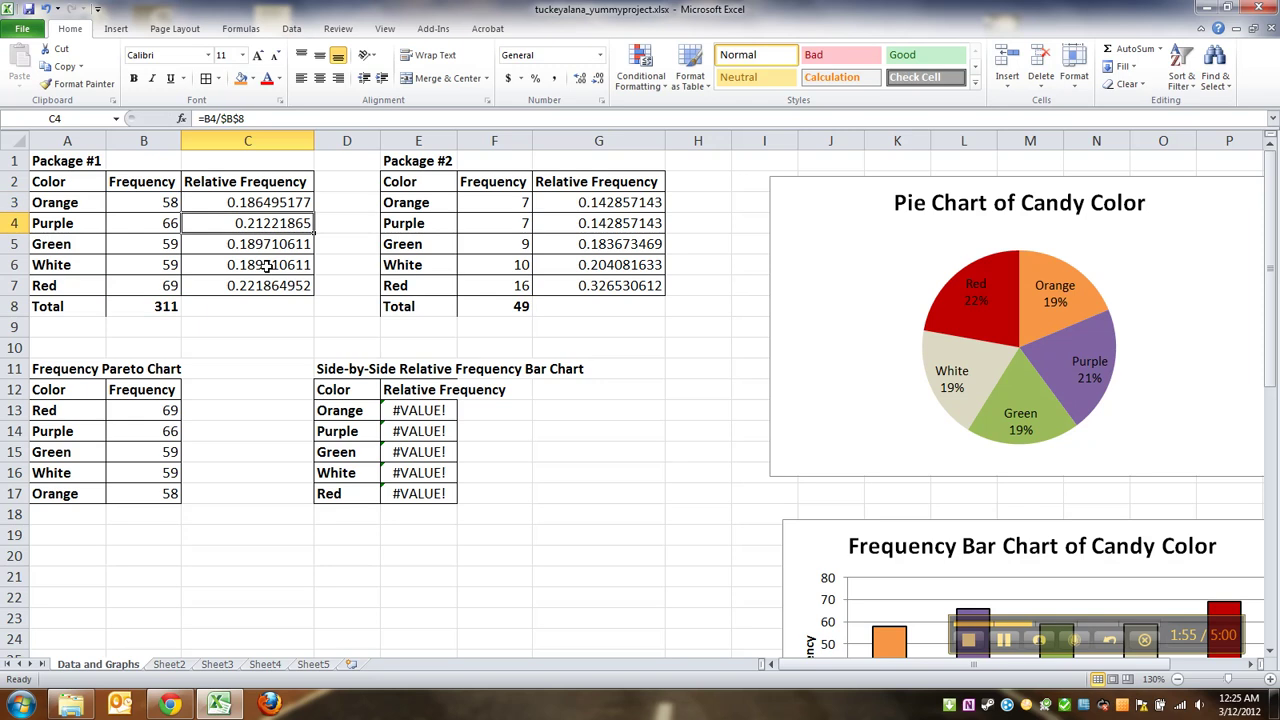
Copy Package #1's Relative Frequency column, C2:C7, and paste it as values only starting at cell E12
left_click_drag(263, 181, 263, 286)
key("ctrl+c")
left_click(418, 389)
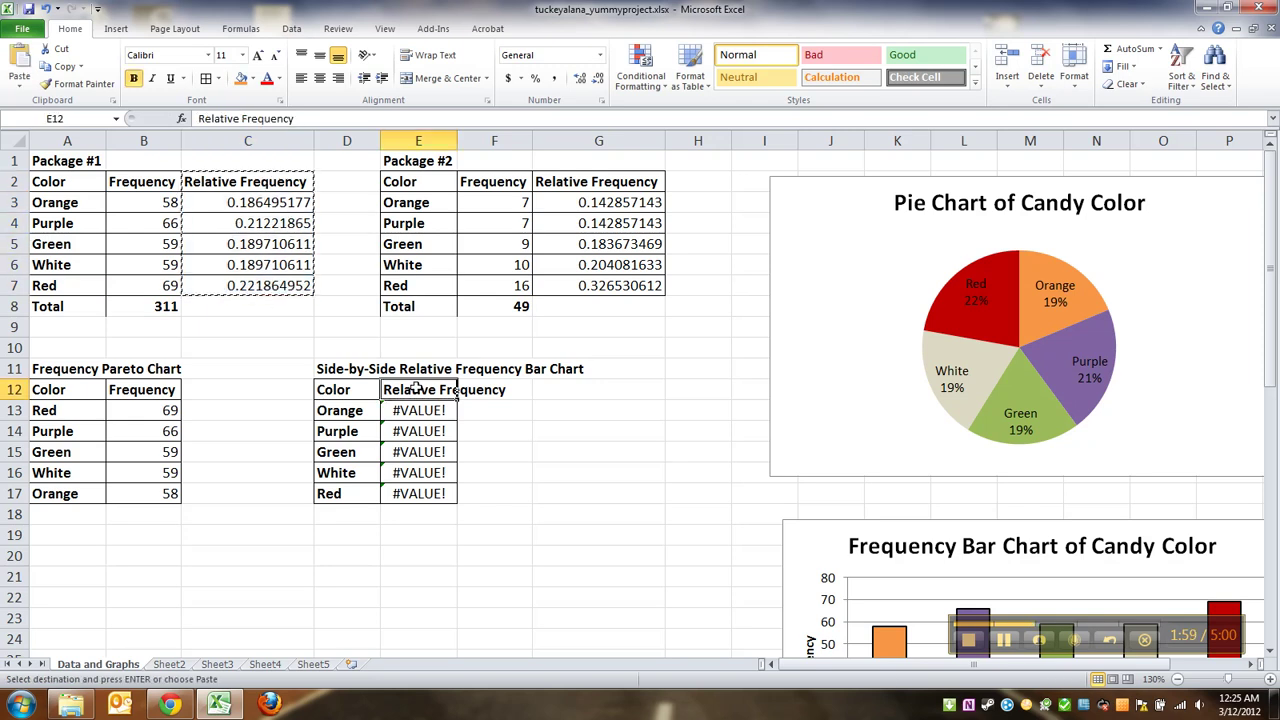
right_click(416, 389)
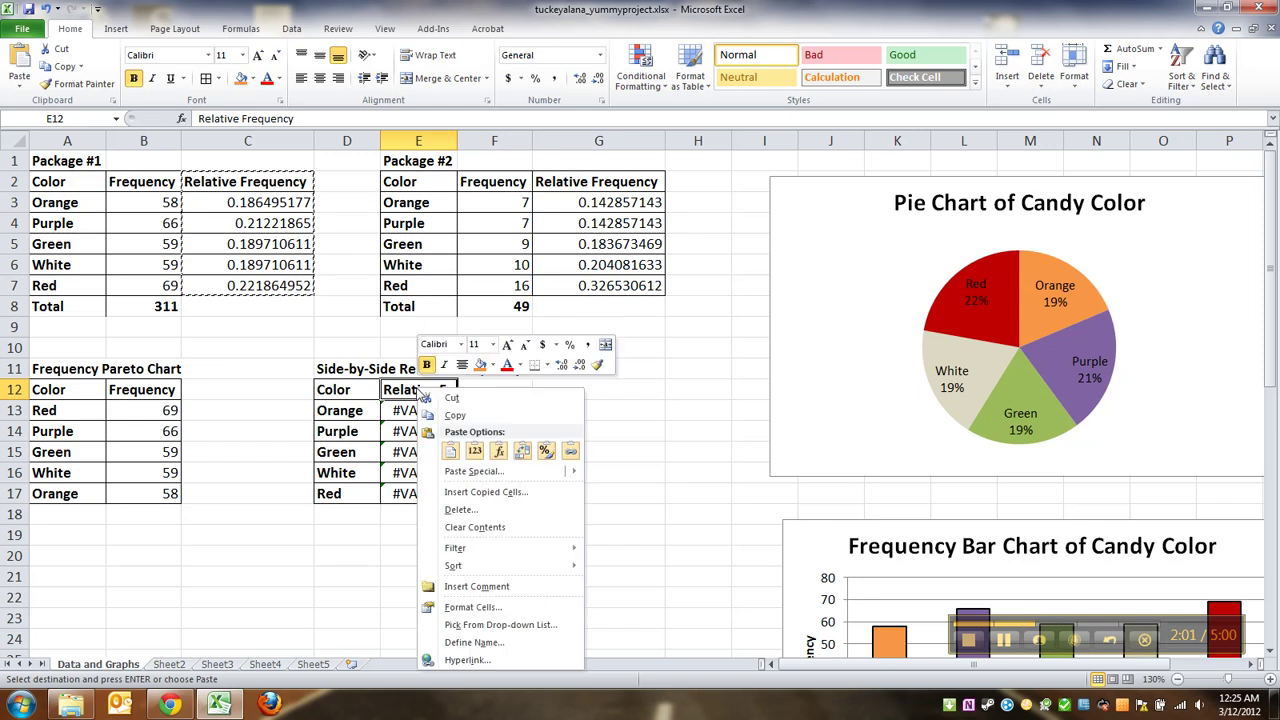
left_click(474, 451)
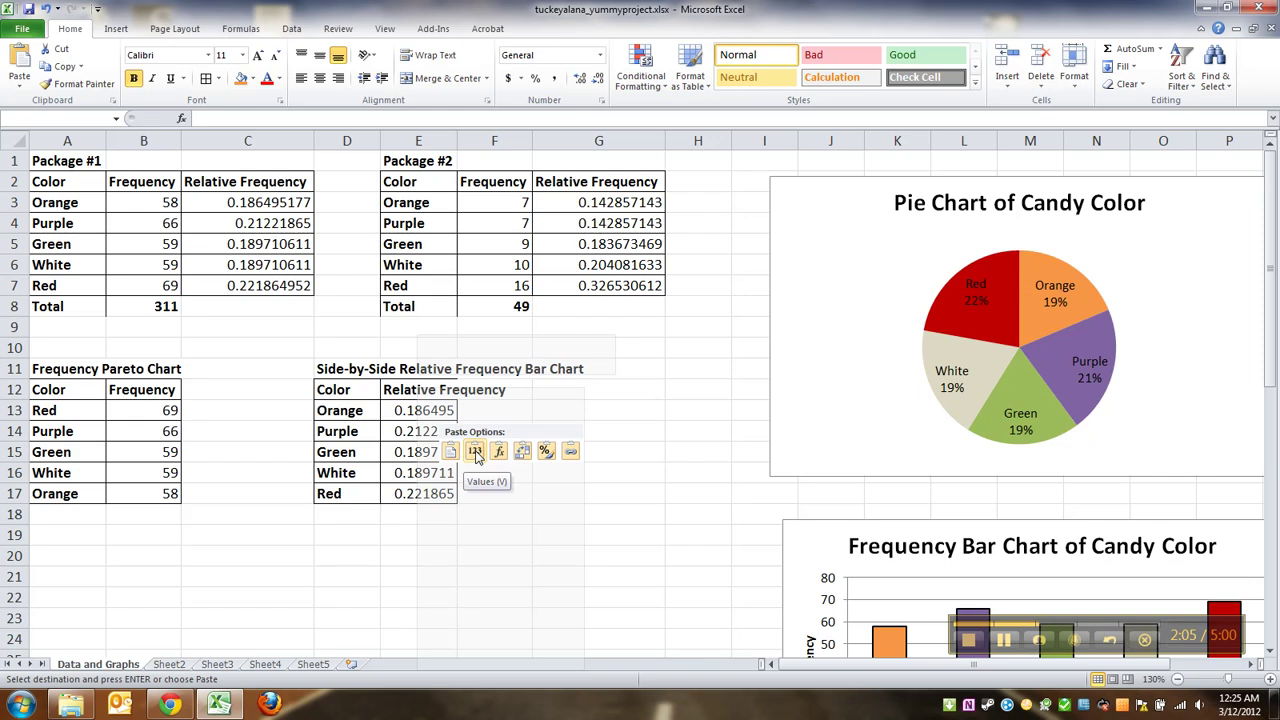
mouse_move(454, 477)
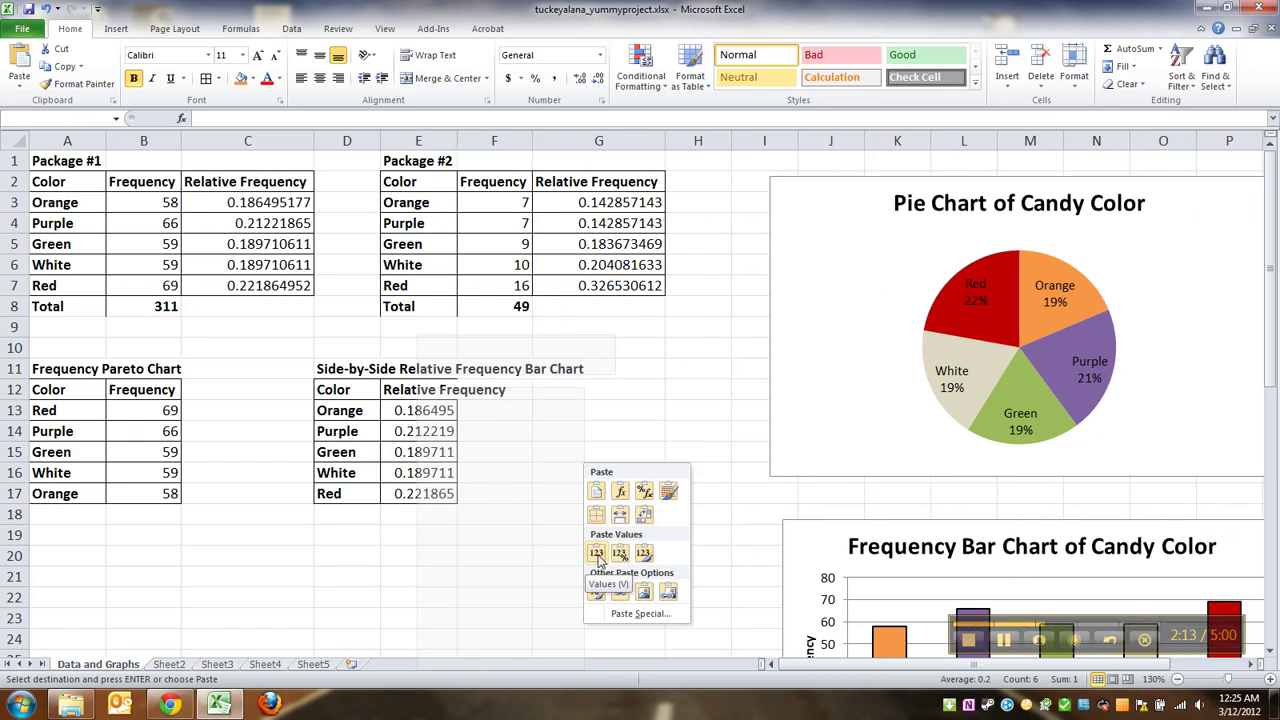
left_click(597, 555)
Check the contents of the pasted cells under the Relative Frequency header in column E for plain values rather than formulas
left_click(426, 430)
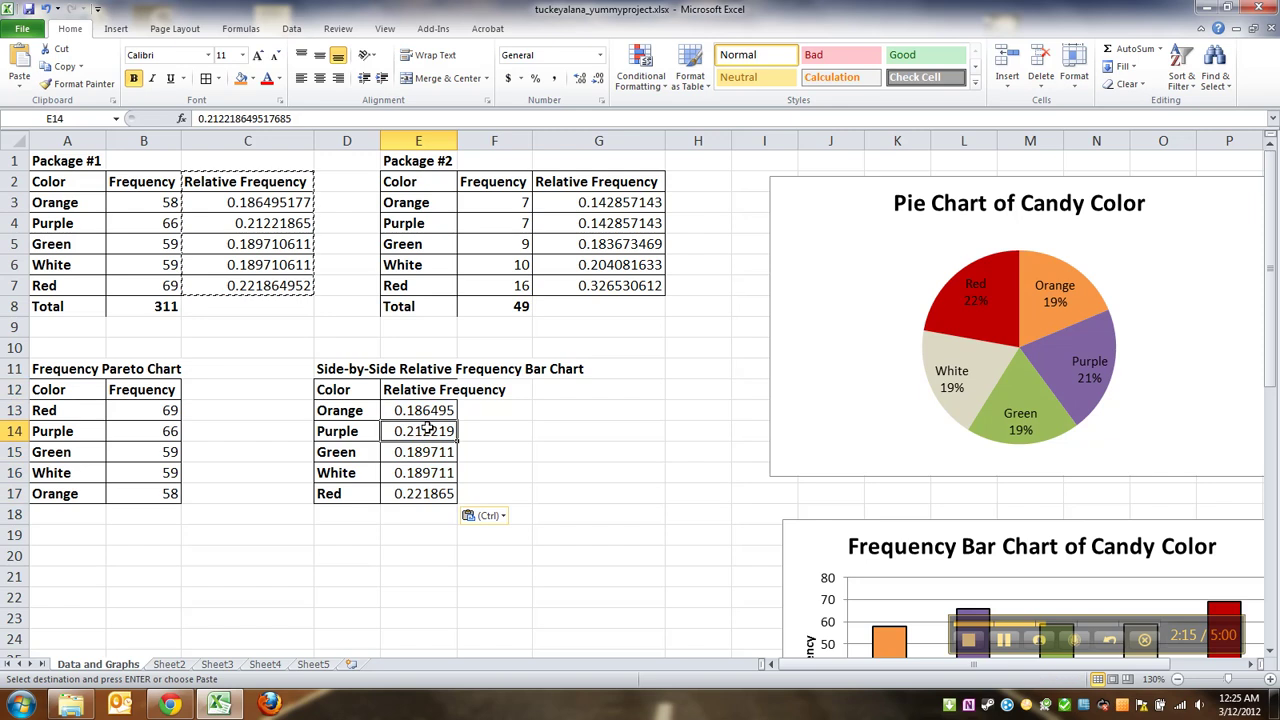
key("Up")
key("Up")
key("Down")
key("Down")
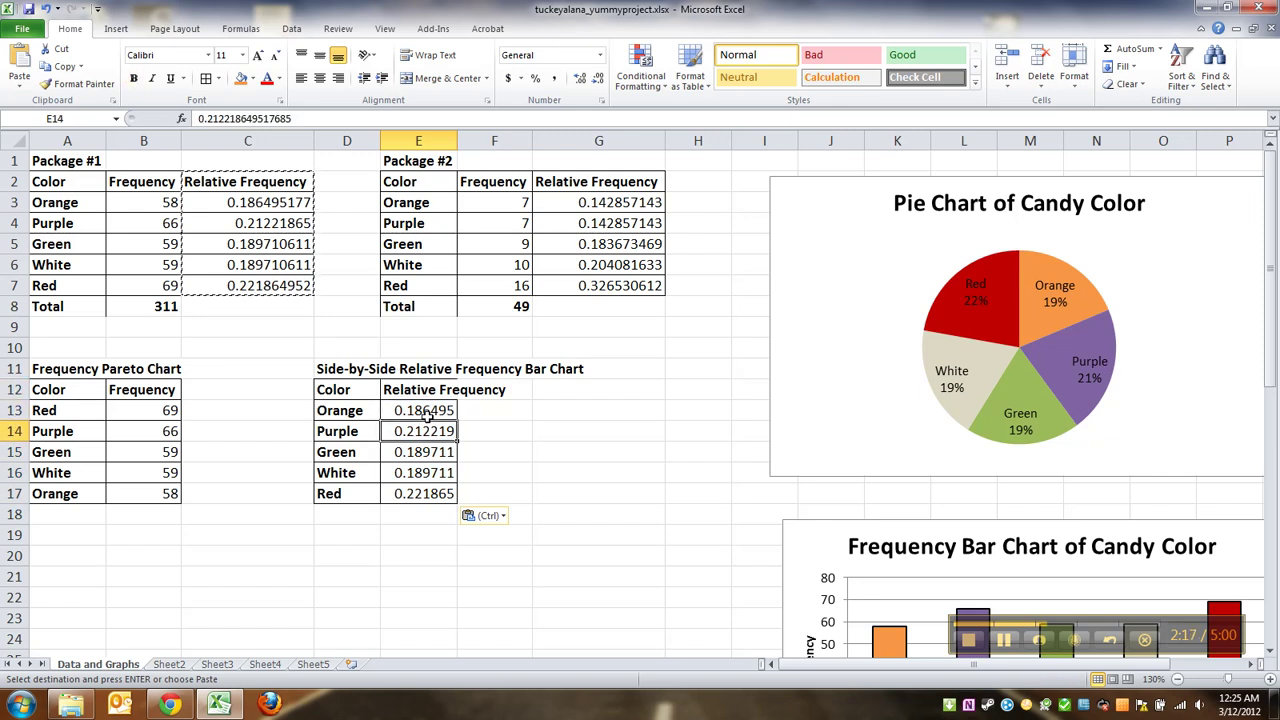
key("Up")
key("Down")
key("Up")
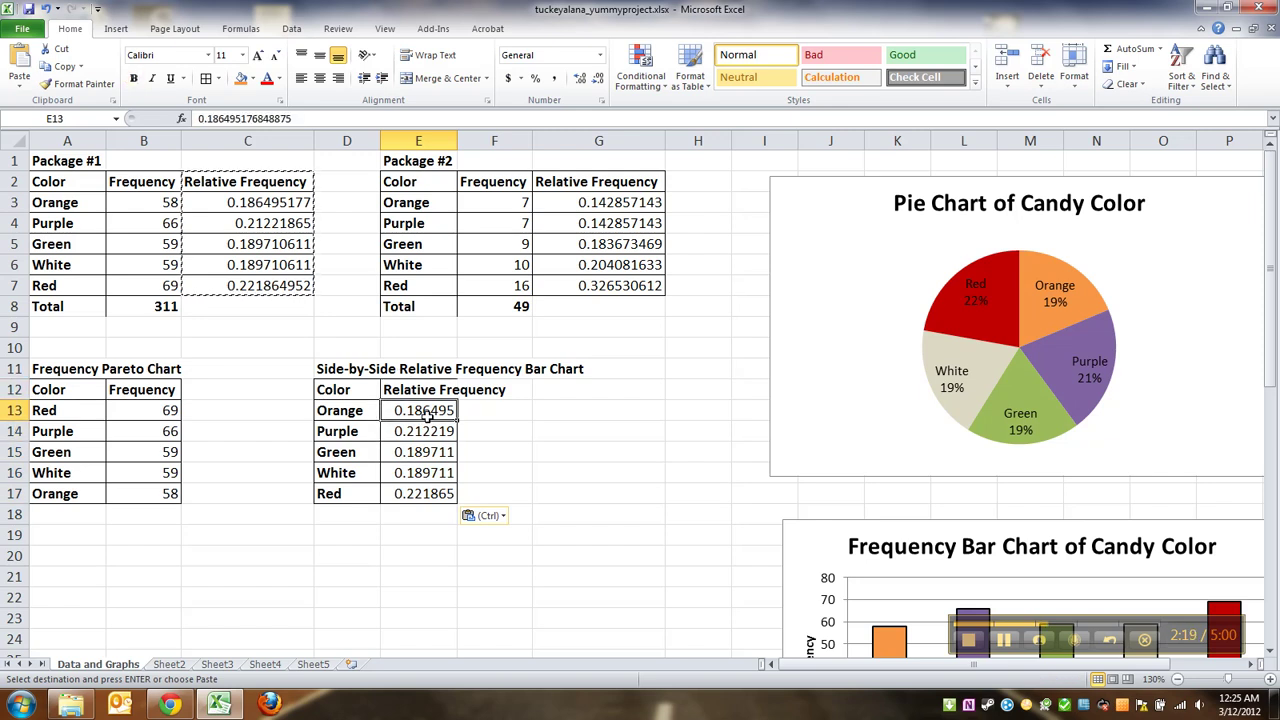
key("Down")
key("Down")
key("Left")
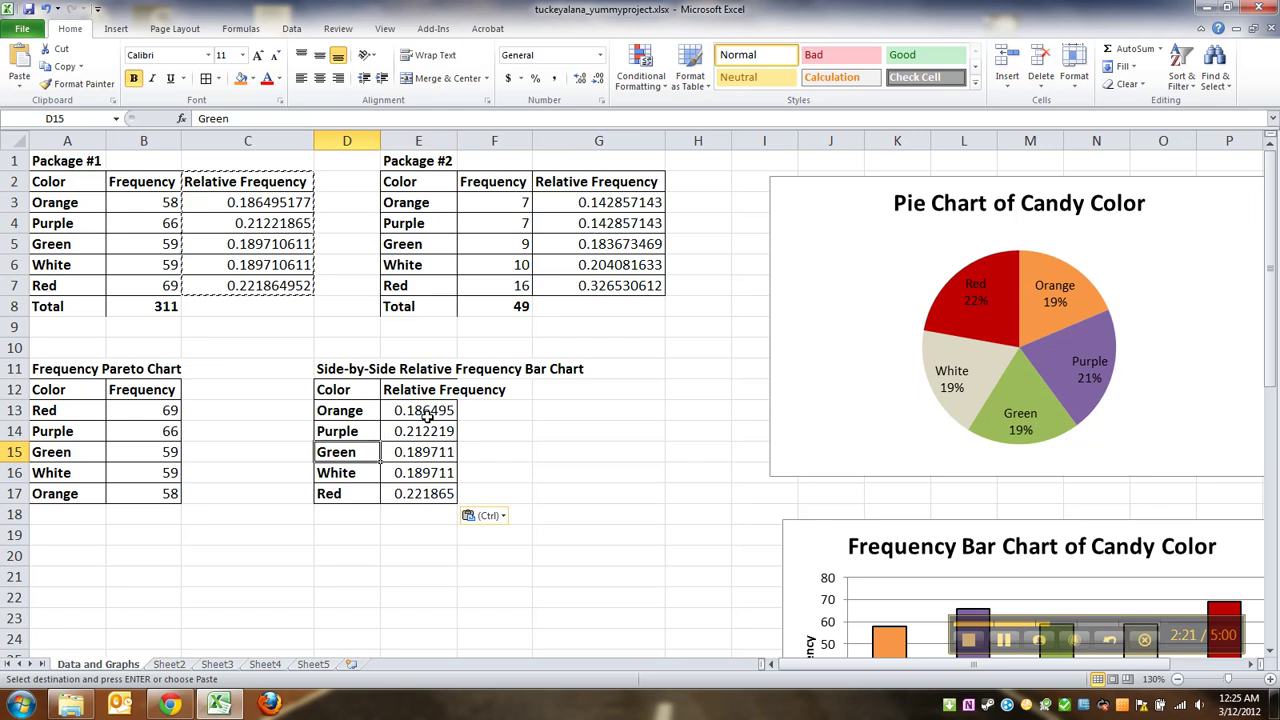
key("Up")
key("Right")
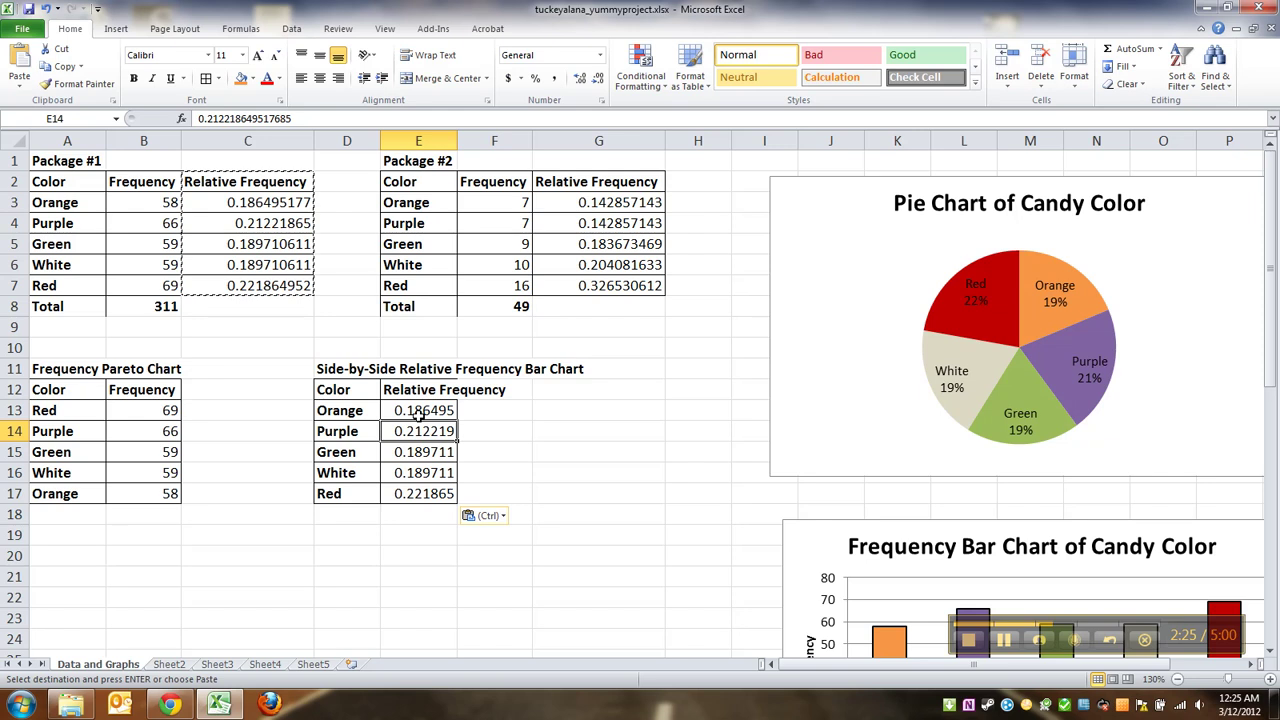
Replace the Relative Frequency header in cell E12 with "Package #1"
left_click(611, 185)
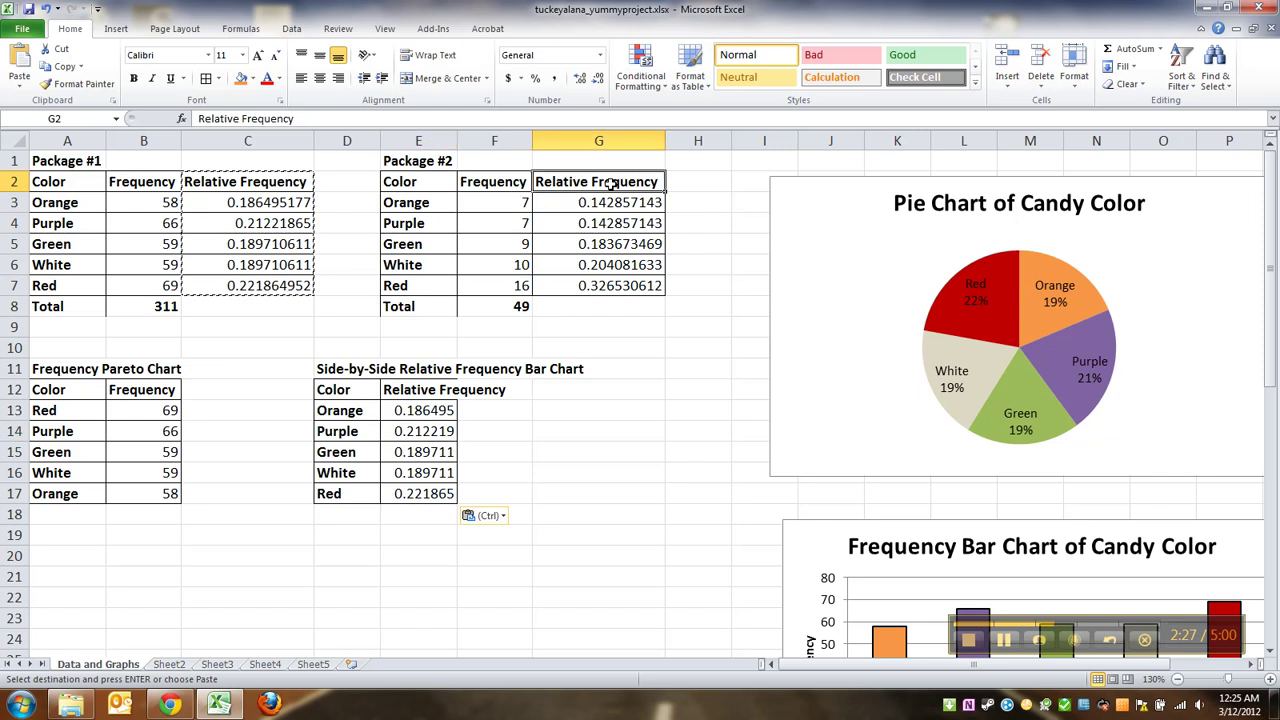
left_click(402, 389)
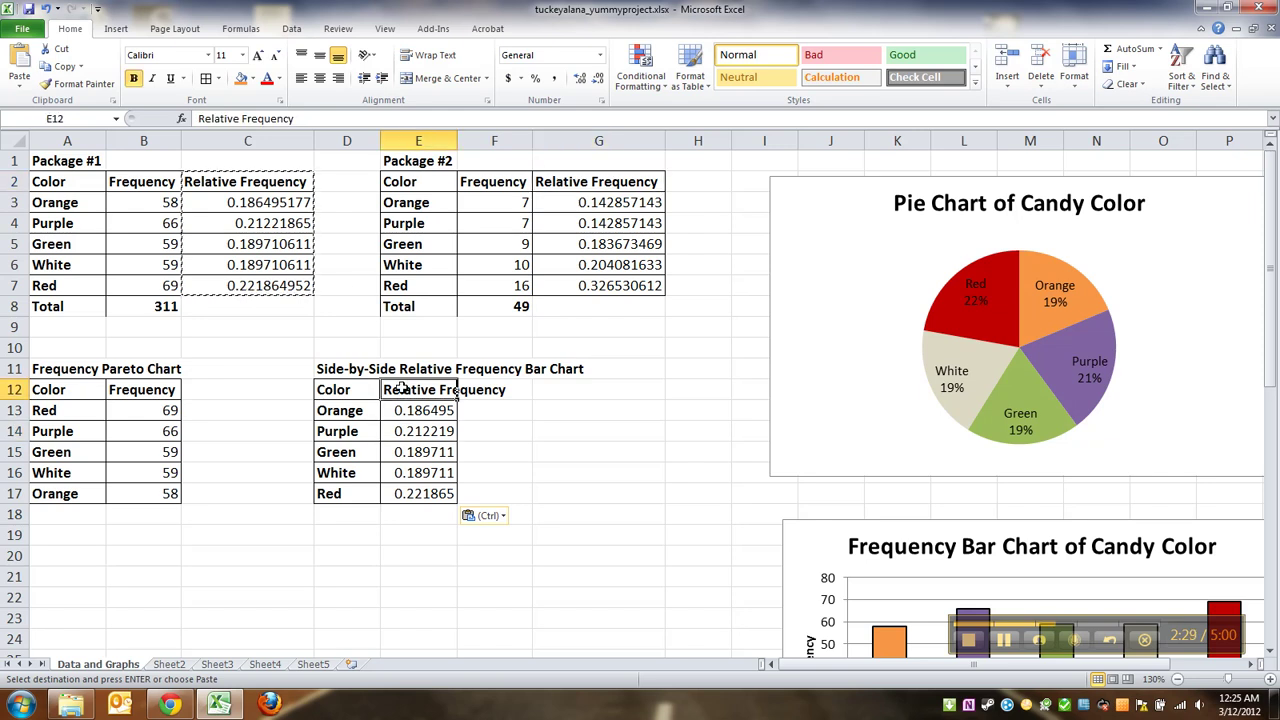
type("Big Packa")
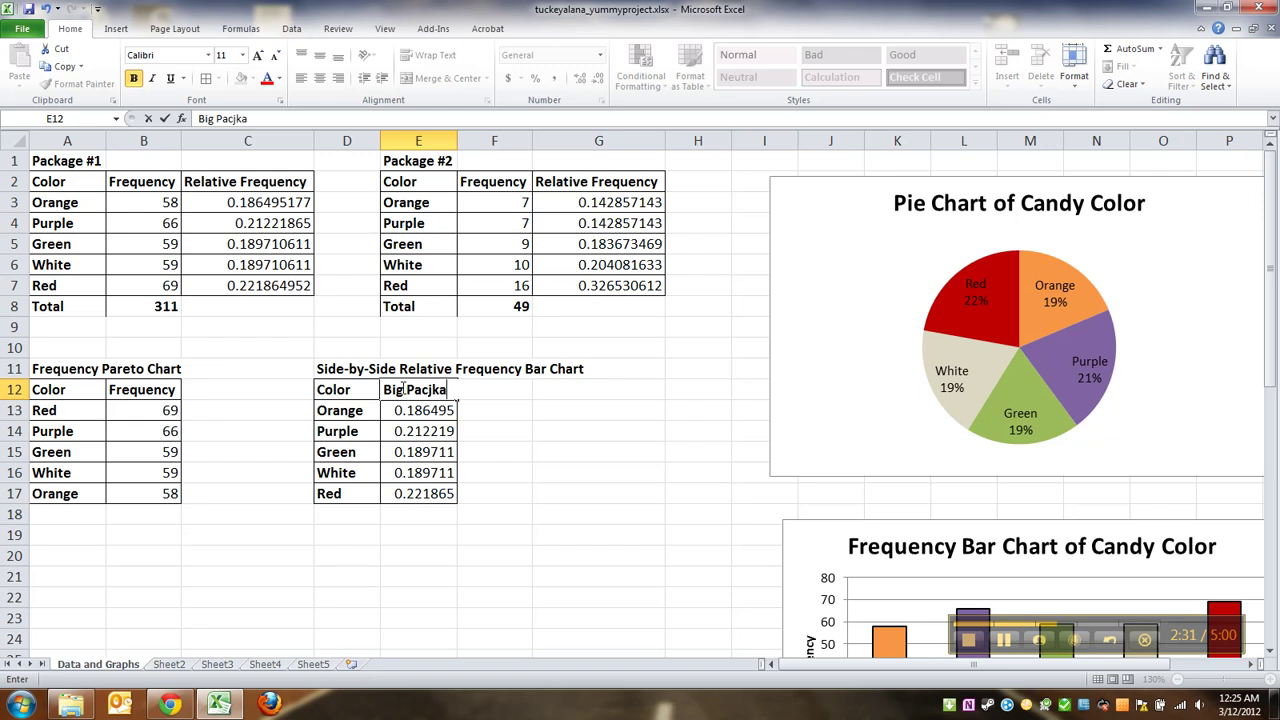
key("BackSpace")
key("BackSpace")
key("BackSpace")
key("BackSpace")
key("BackSpace")
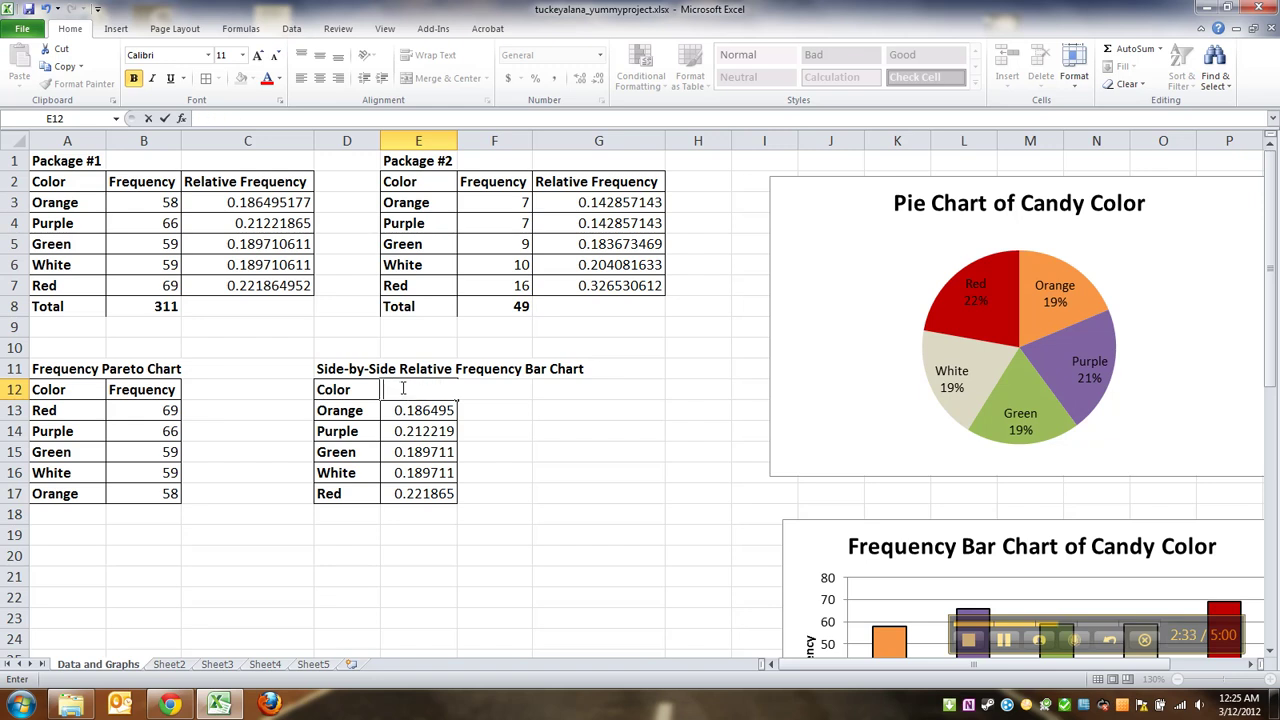
type("Package #1")
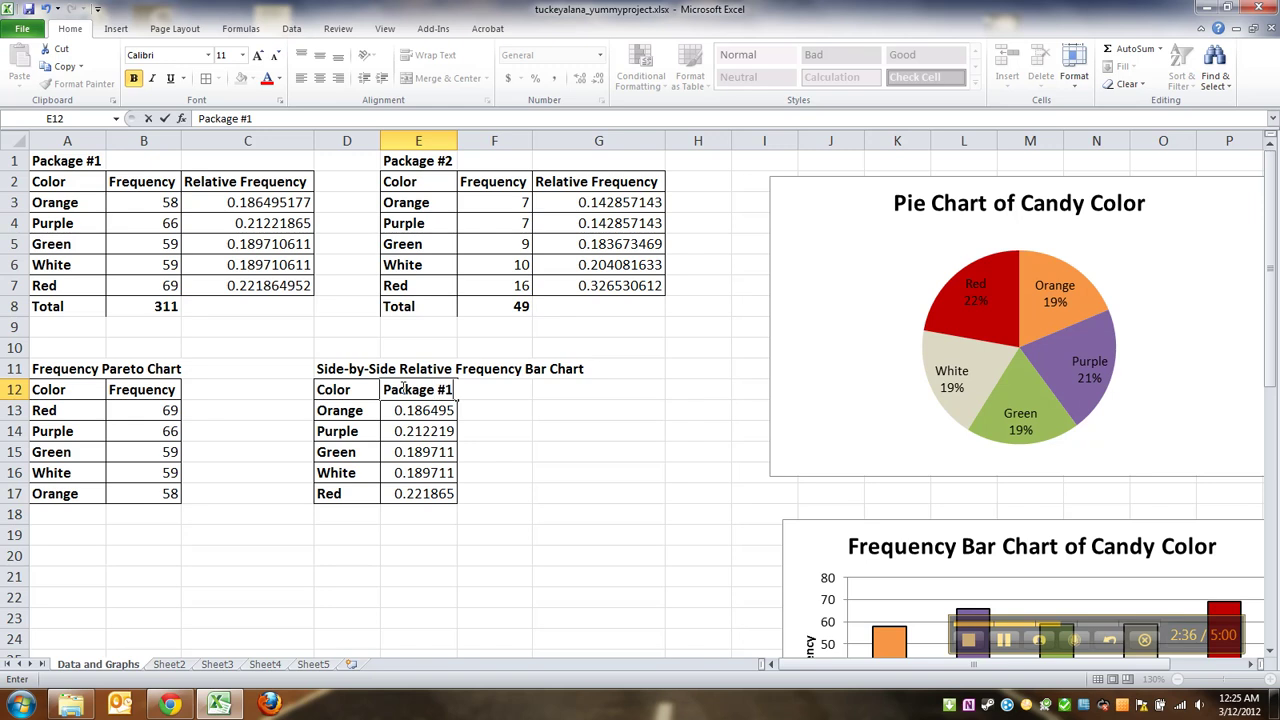
key("Tab")
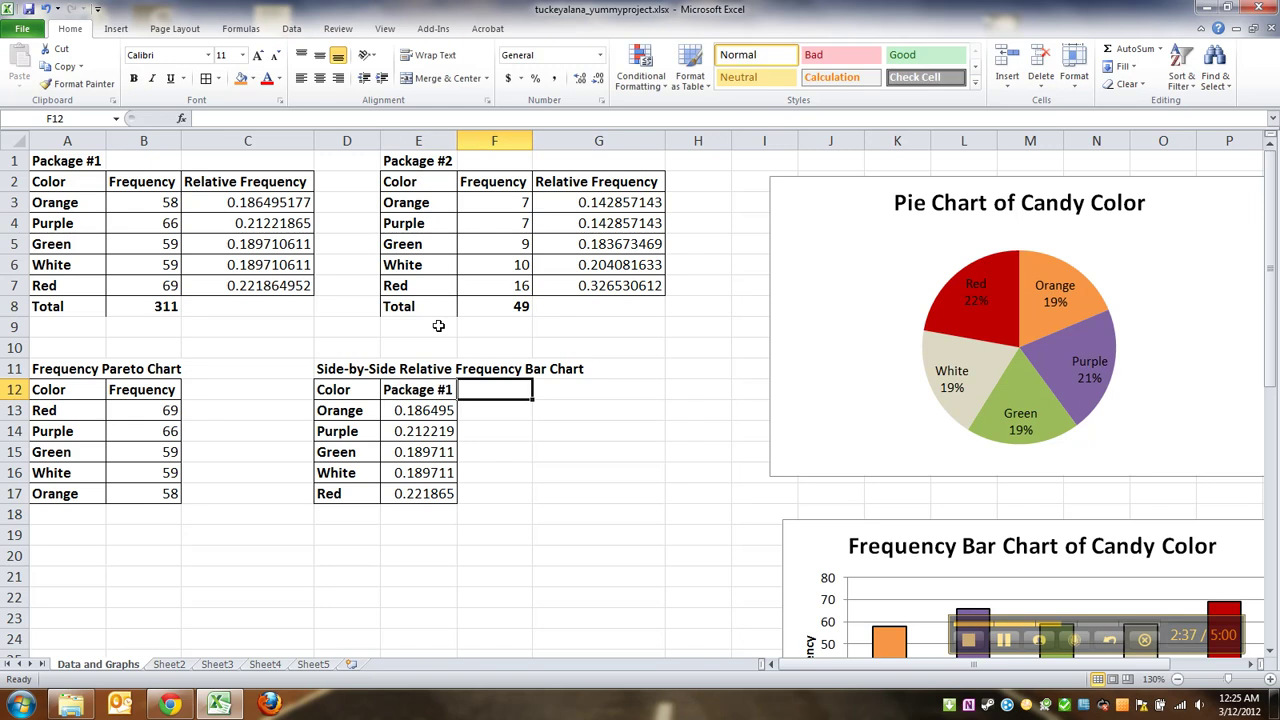
Copy Package #2's Relative Frequency column, G2:G7, and paste it as values only starting at cell F12
left_click_drag(607, 184, 607, 287)
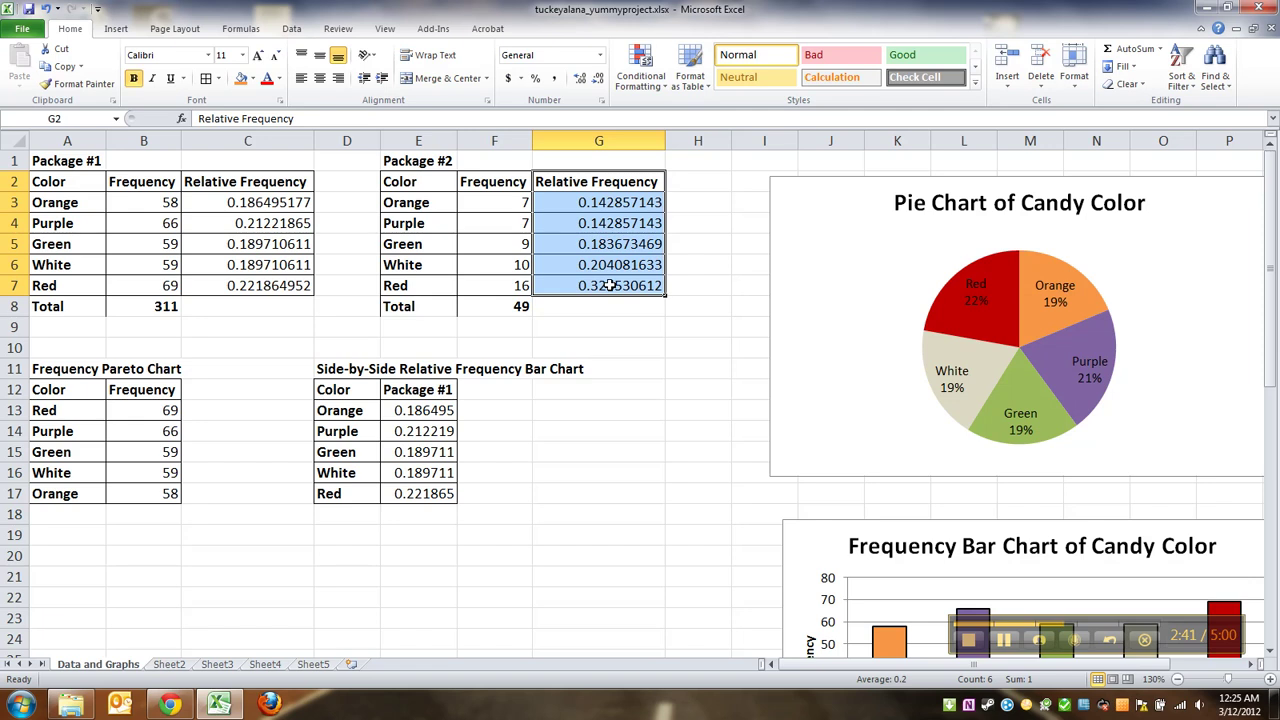
key("ctrl+c")
left_click(488, 390)
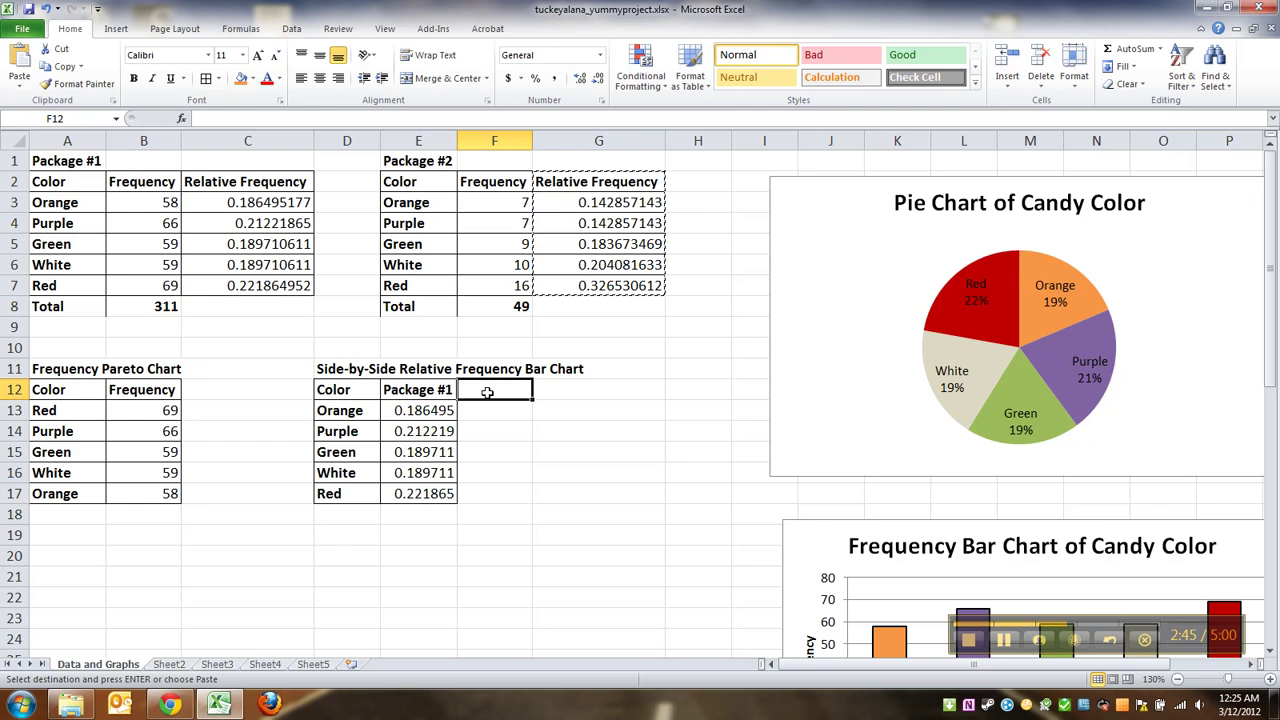
left_click(27, 92)
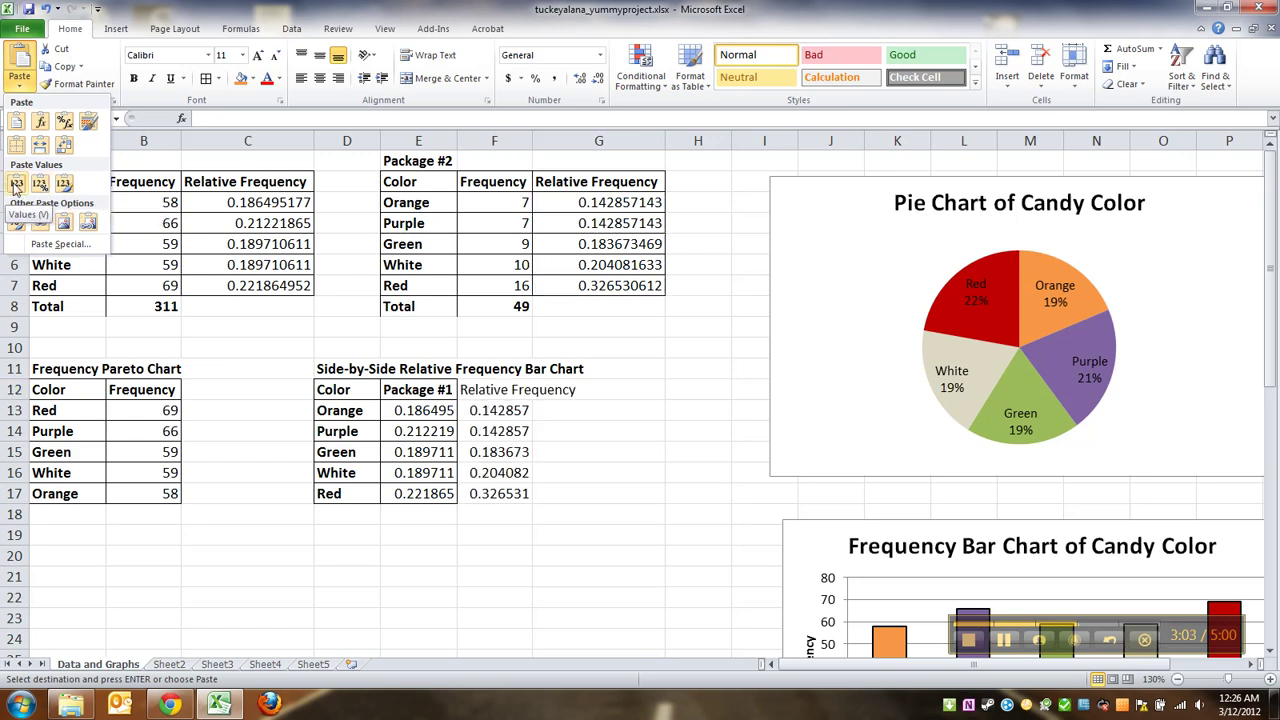
left_click(16, 186)
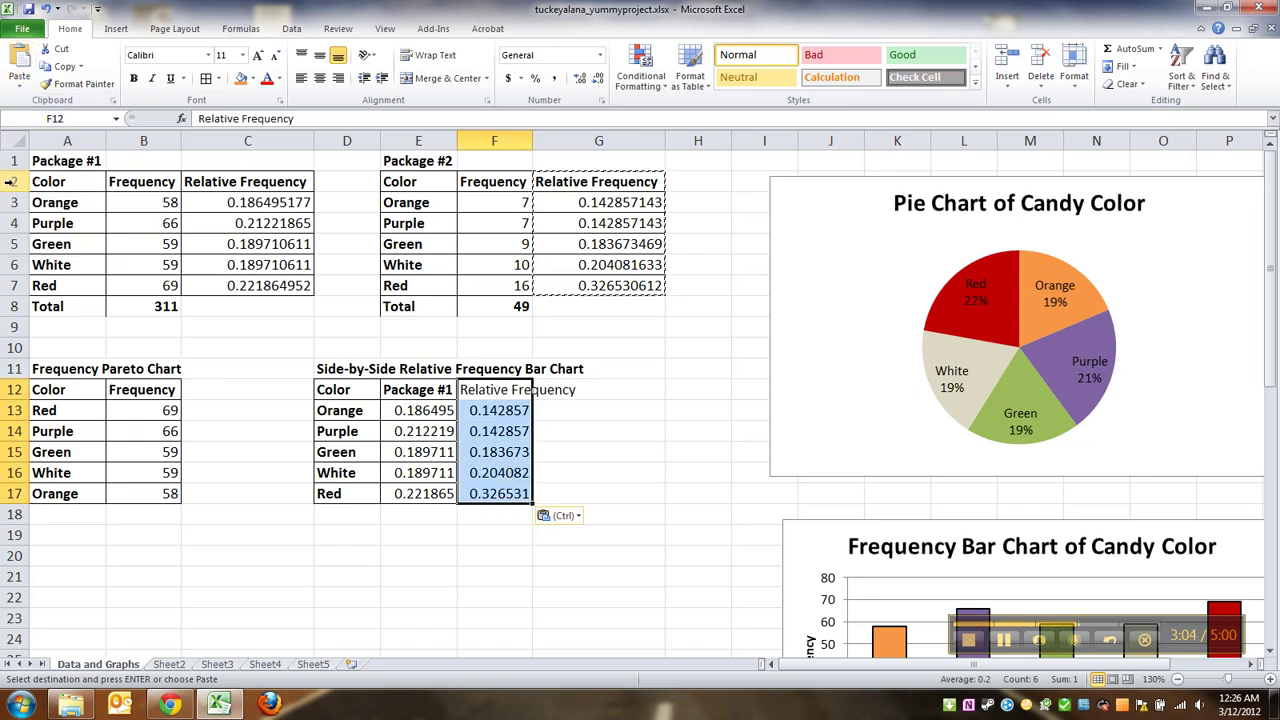
Make the header in cell F12 bold and apply borders to all cells in F12:F17
left_click(480, 390)
key("ctrl+b")
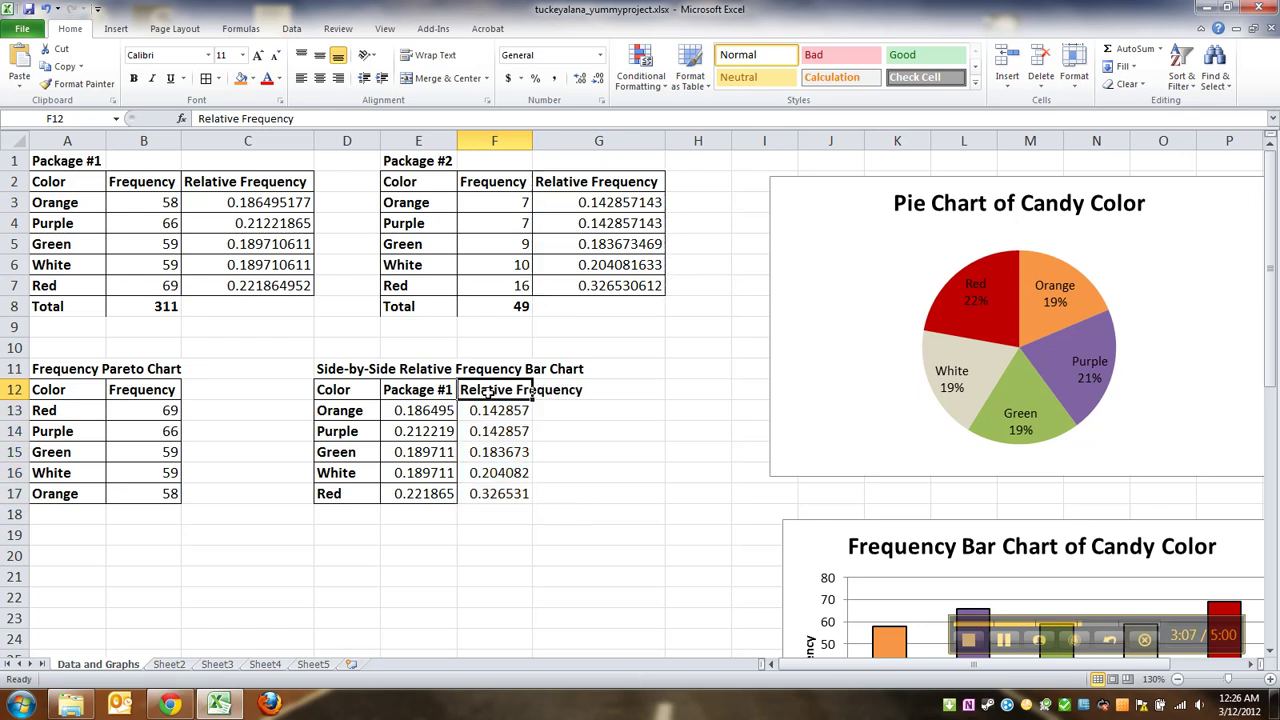
key("shift+Down")
key("shift+Down")
key("shift+Down")
key("shift+Down")
key("shift+Down")
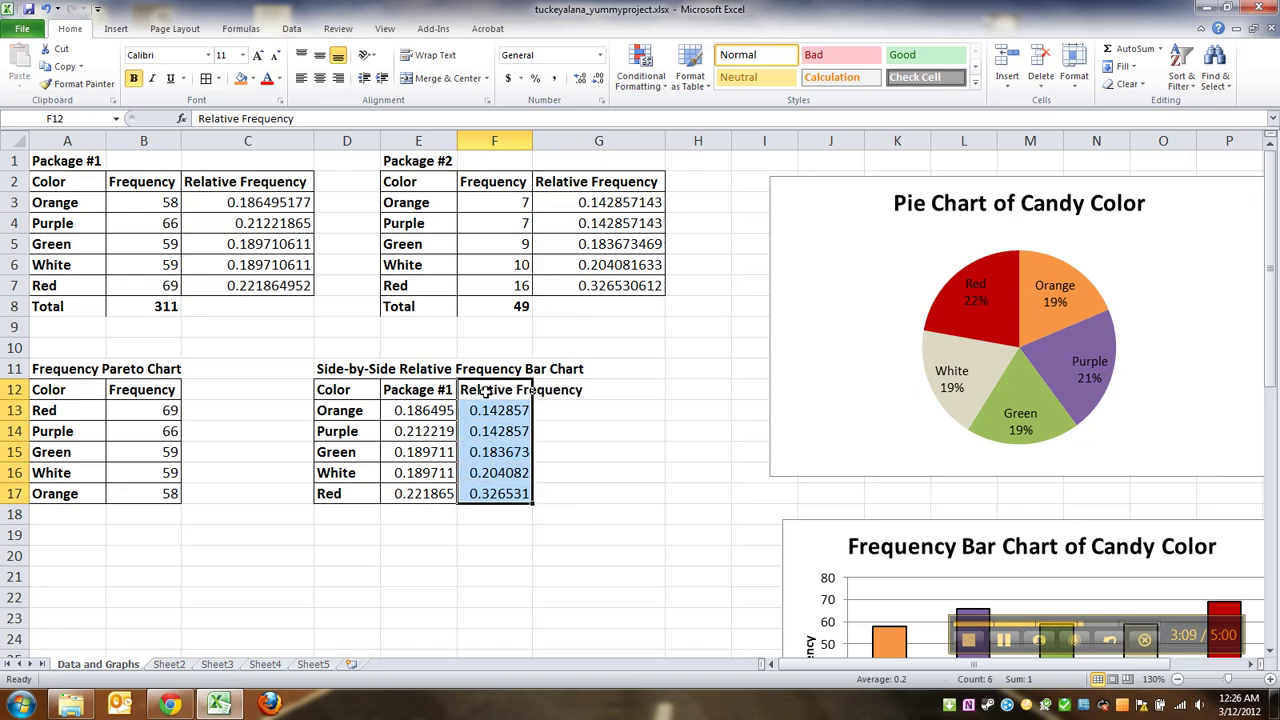
left_click(205, 80)
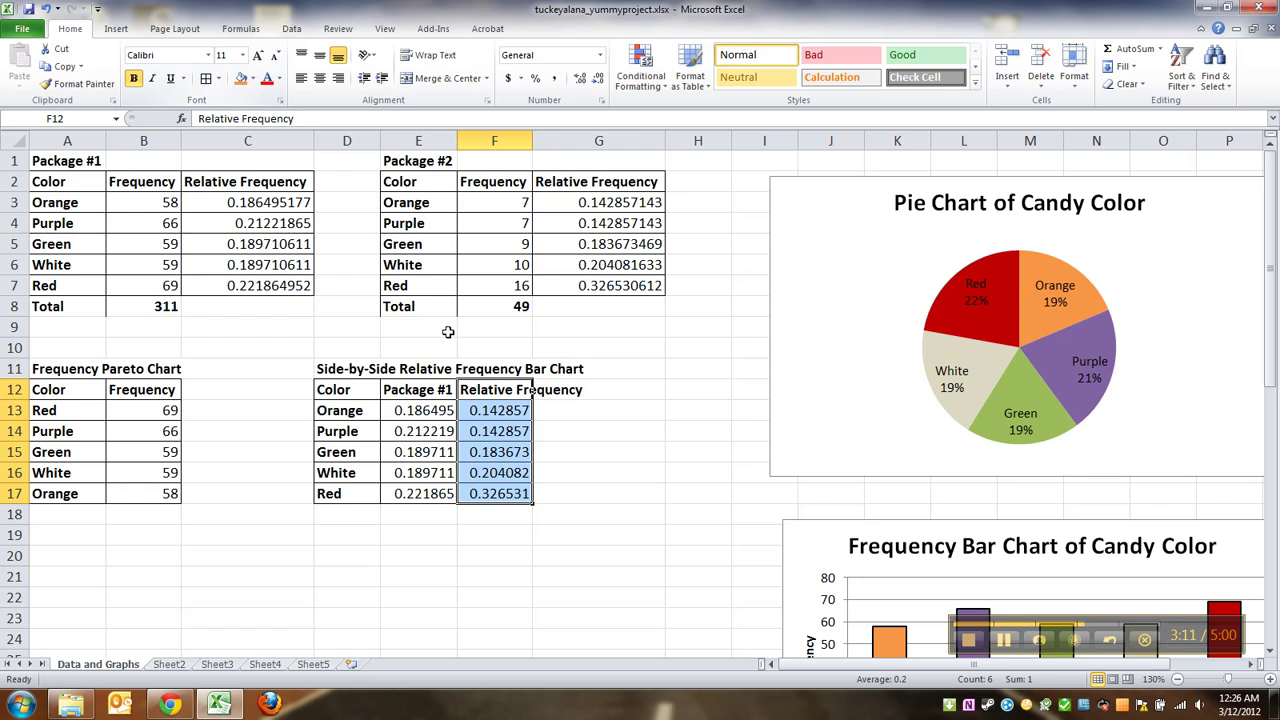
Replace the Relative Frequency header in cell F12 with "Package #2"
left_click(508, 410)
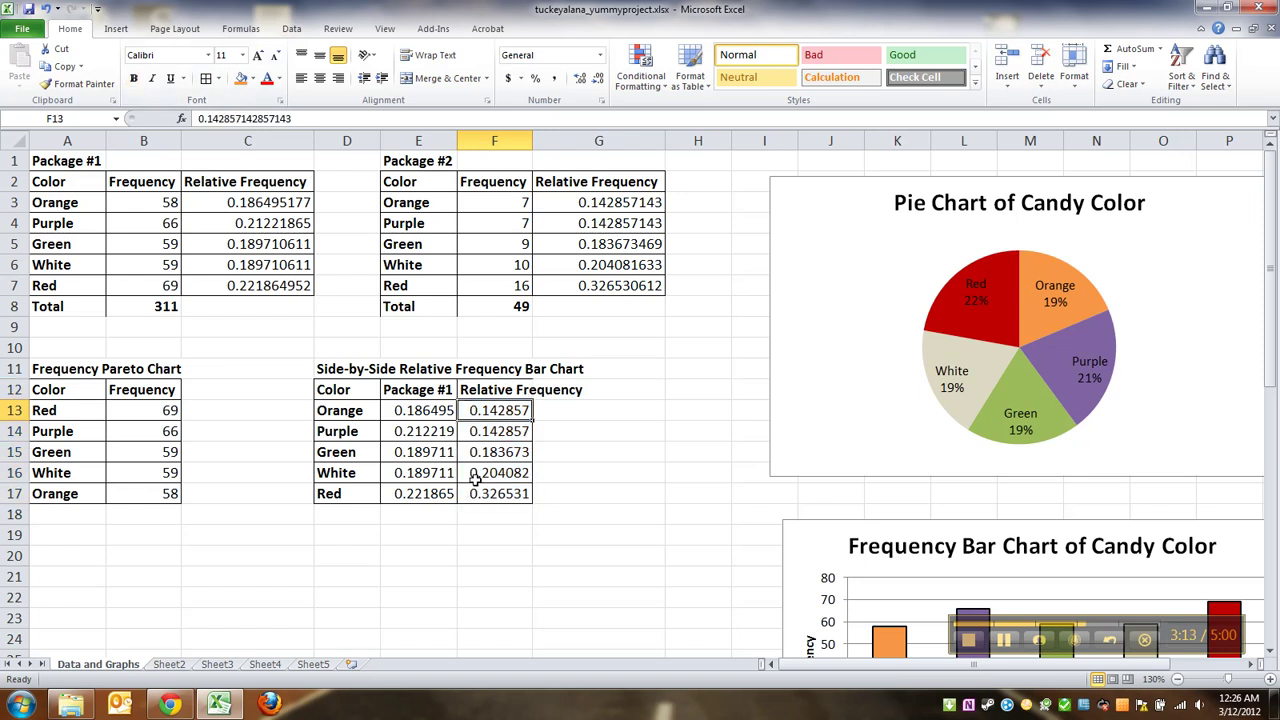
left_click(505, 390)
type("P")
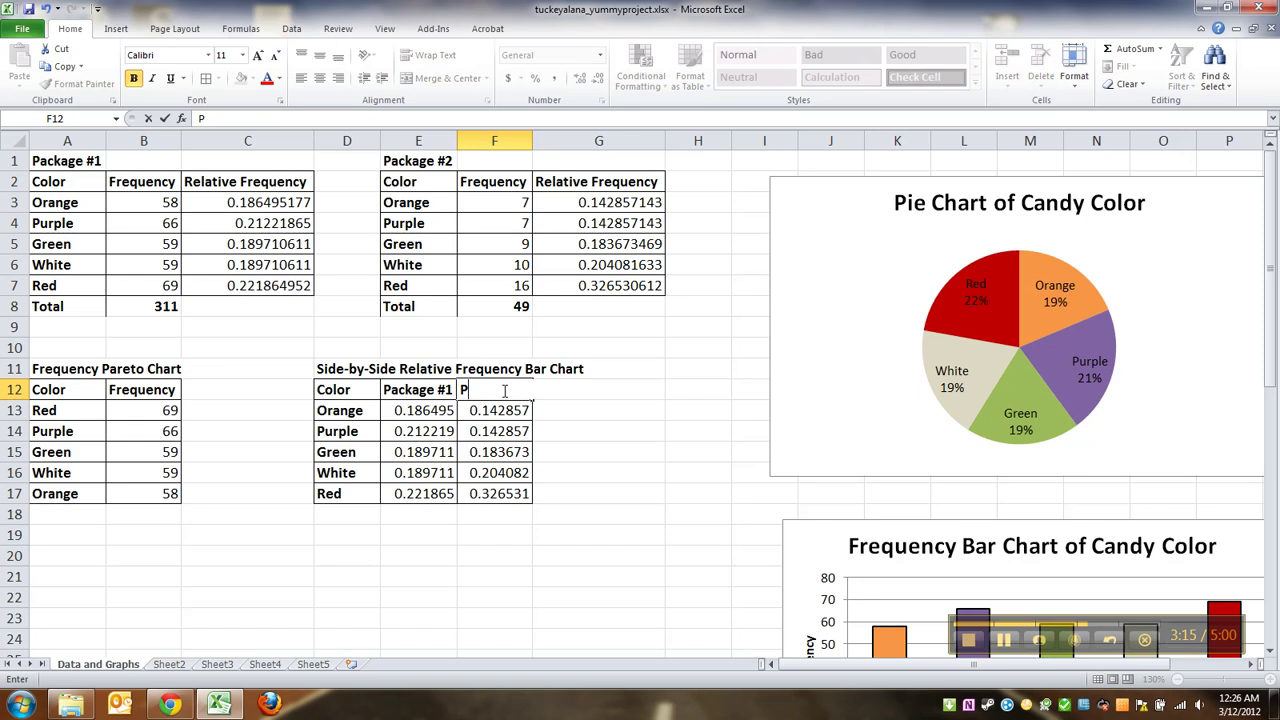
type("ackage #2")
key("Return")
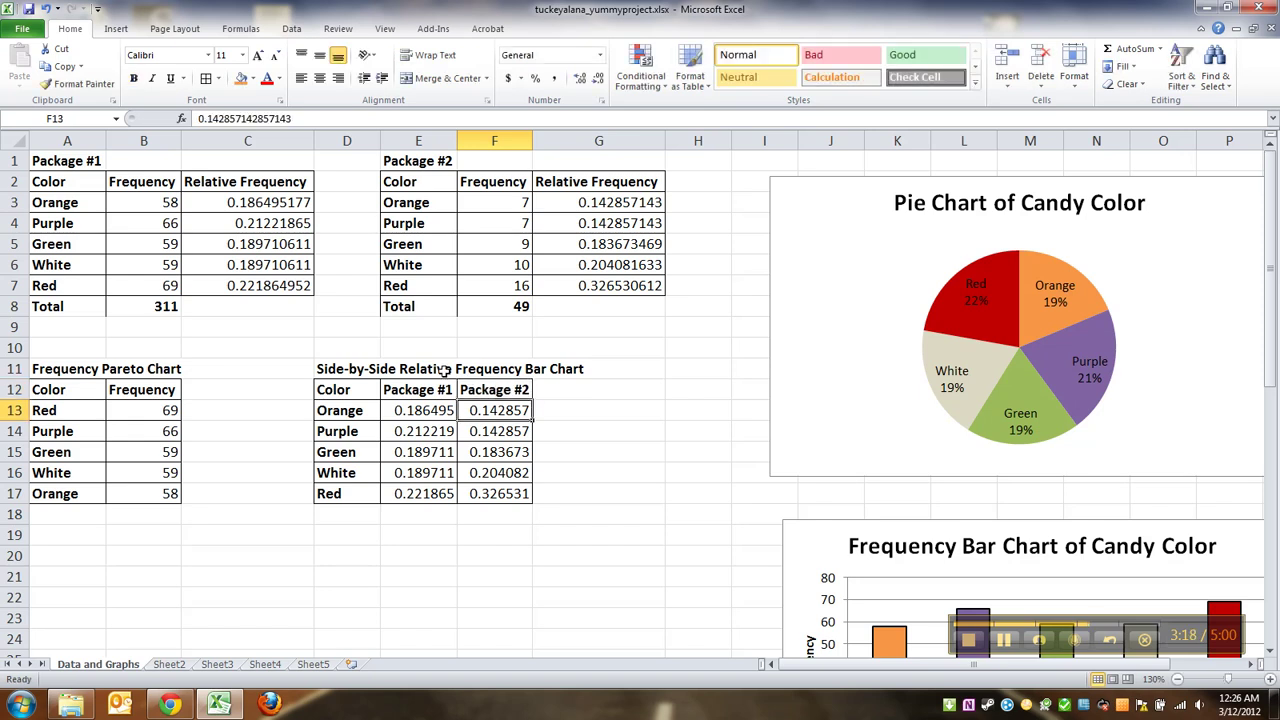
left_click(285, 186)
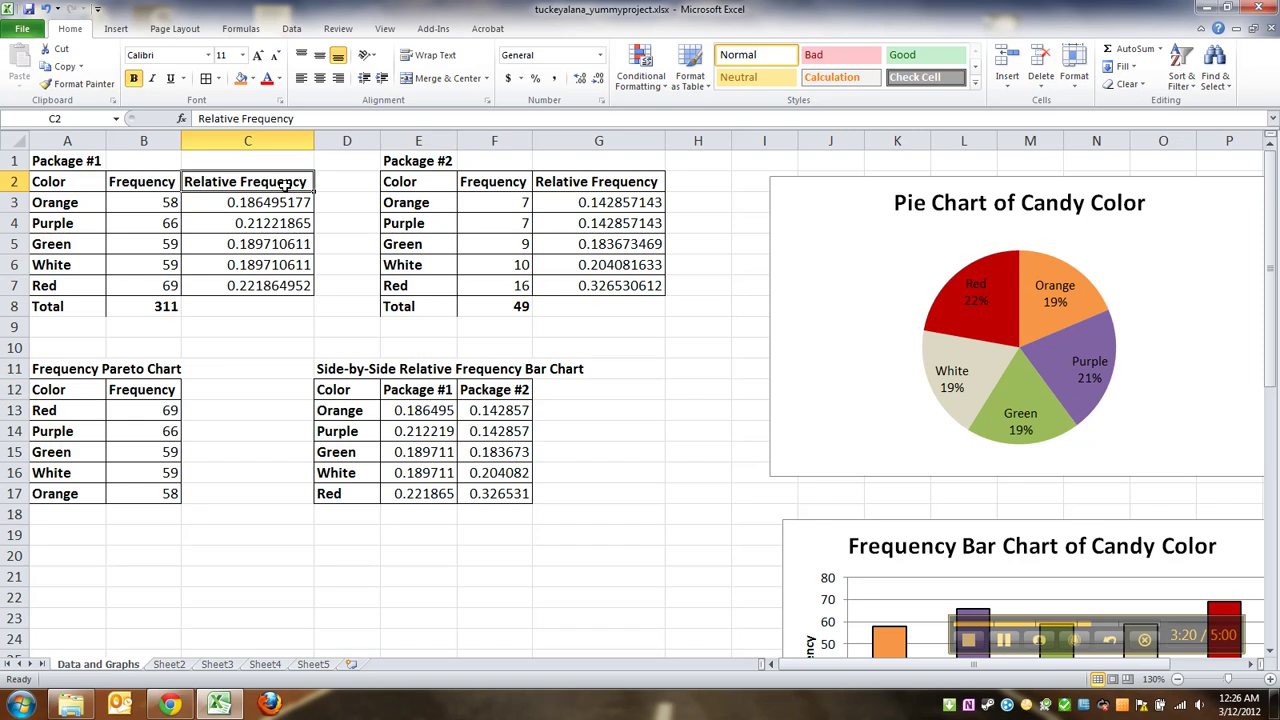
left_click(577, 184)
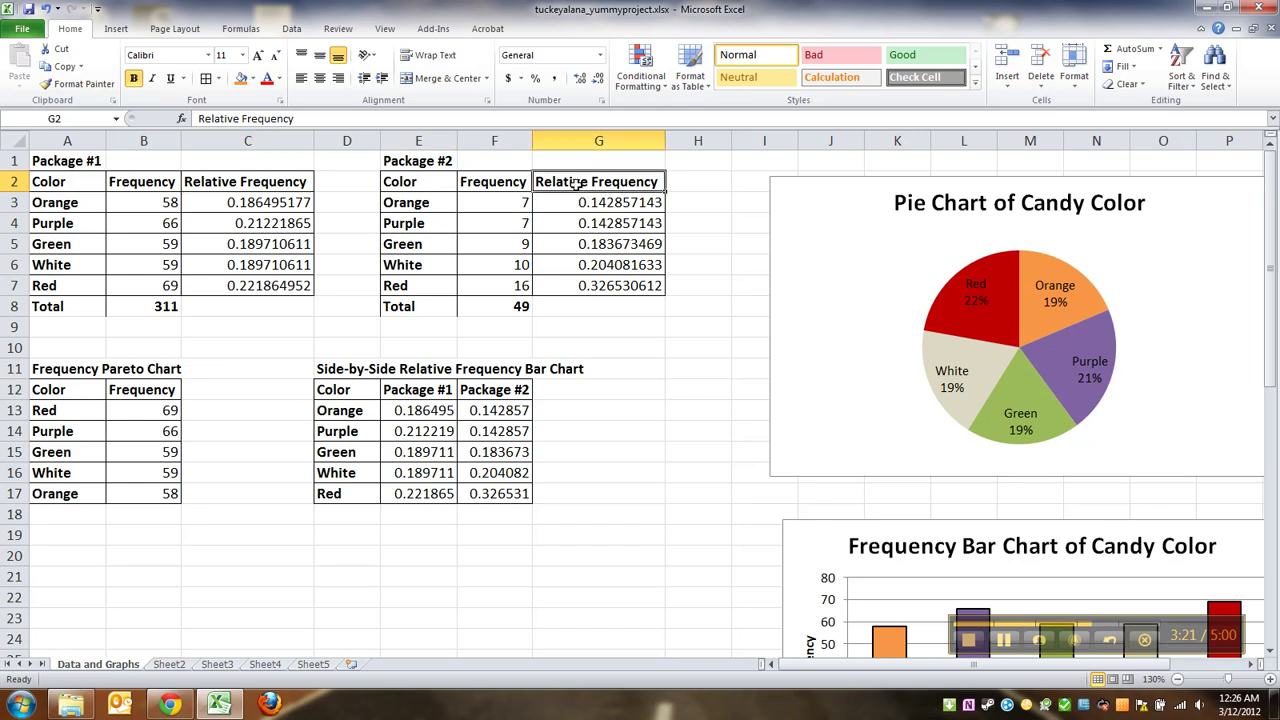
left_click(433, 396)
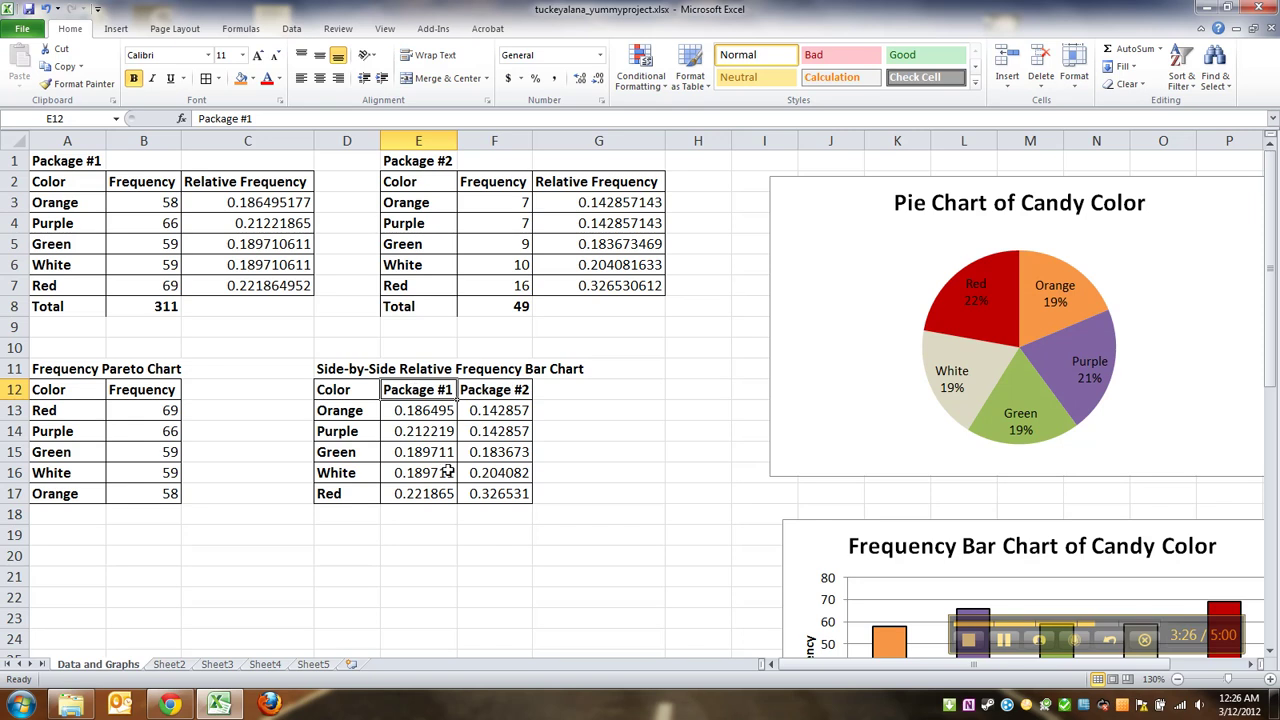
Replace the headers in cells E12 and F12 with "Big Package" and "Little Package"
type("Big")
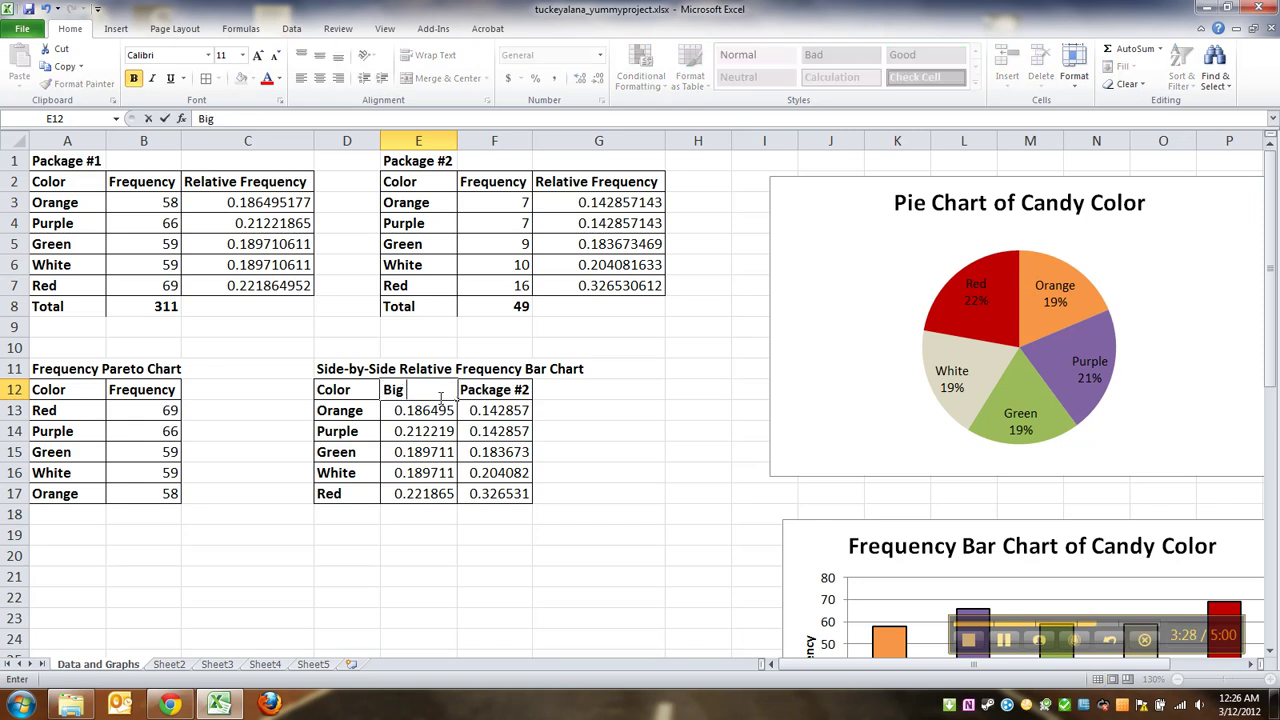
type(" Package")
key("Tab")
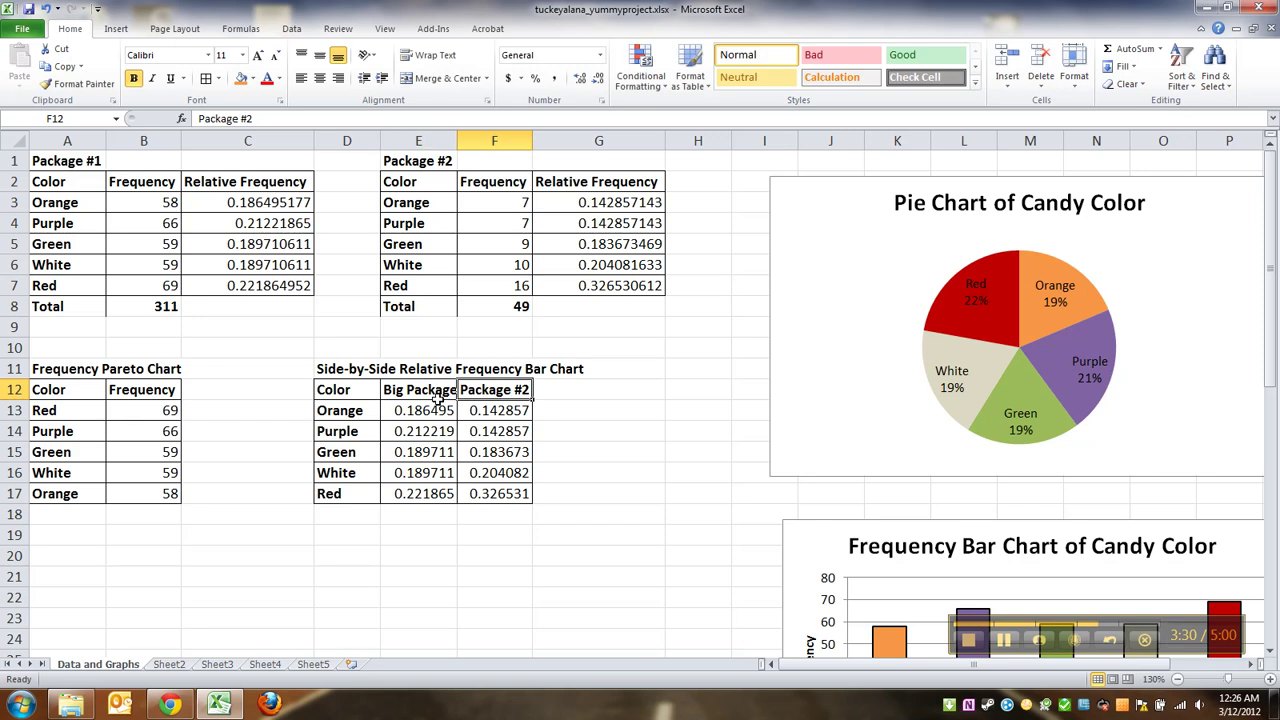
type("Little Package")
key("Return")
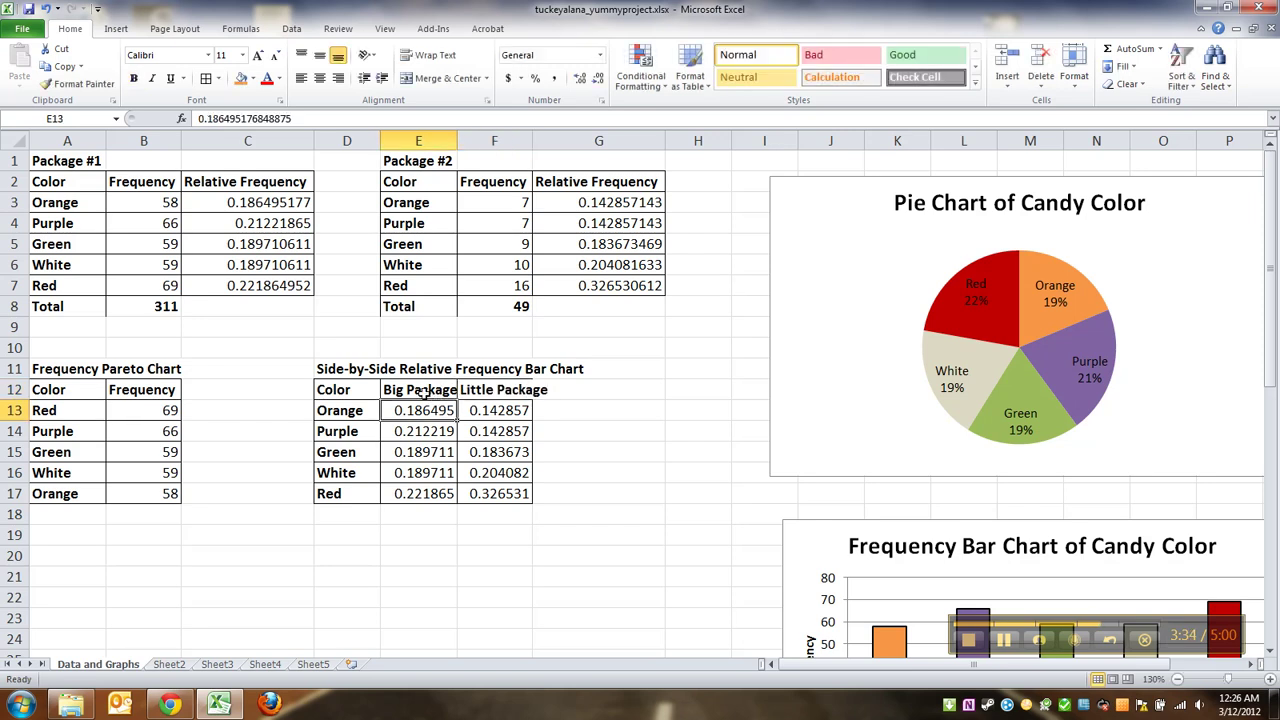
Shorten the headers in cells E12 and F12 to "Big" and "Small"
left_click(423, 392)
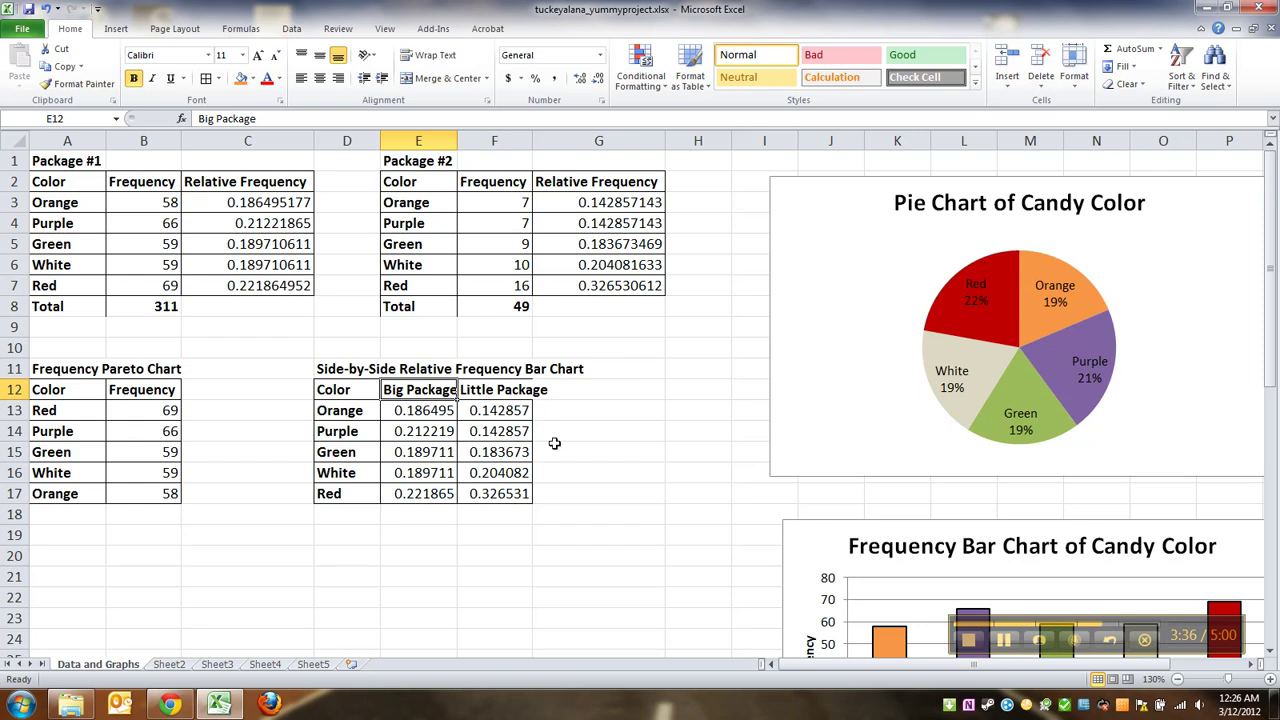
type("Big")
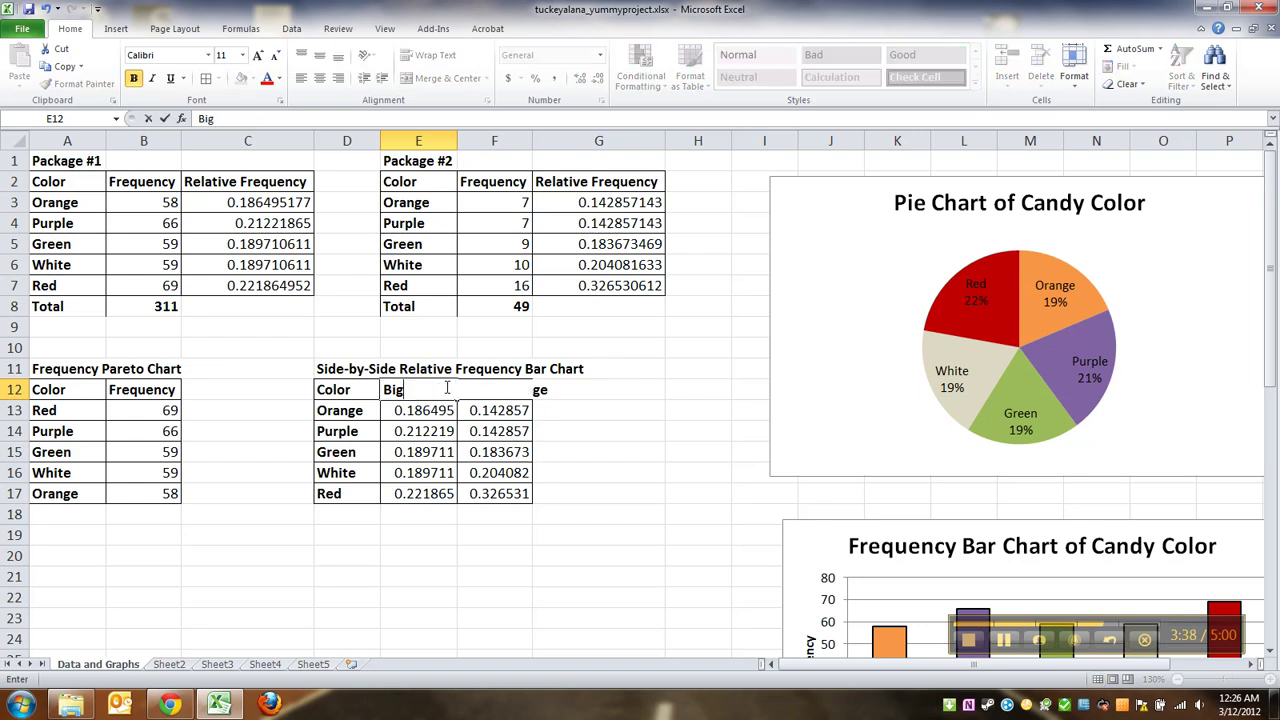
key("Tab")
type("Small")
key("Return")
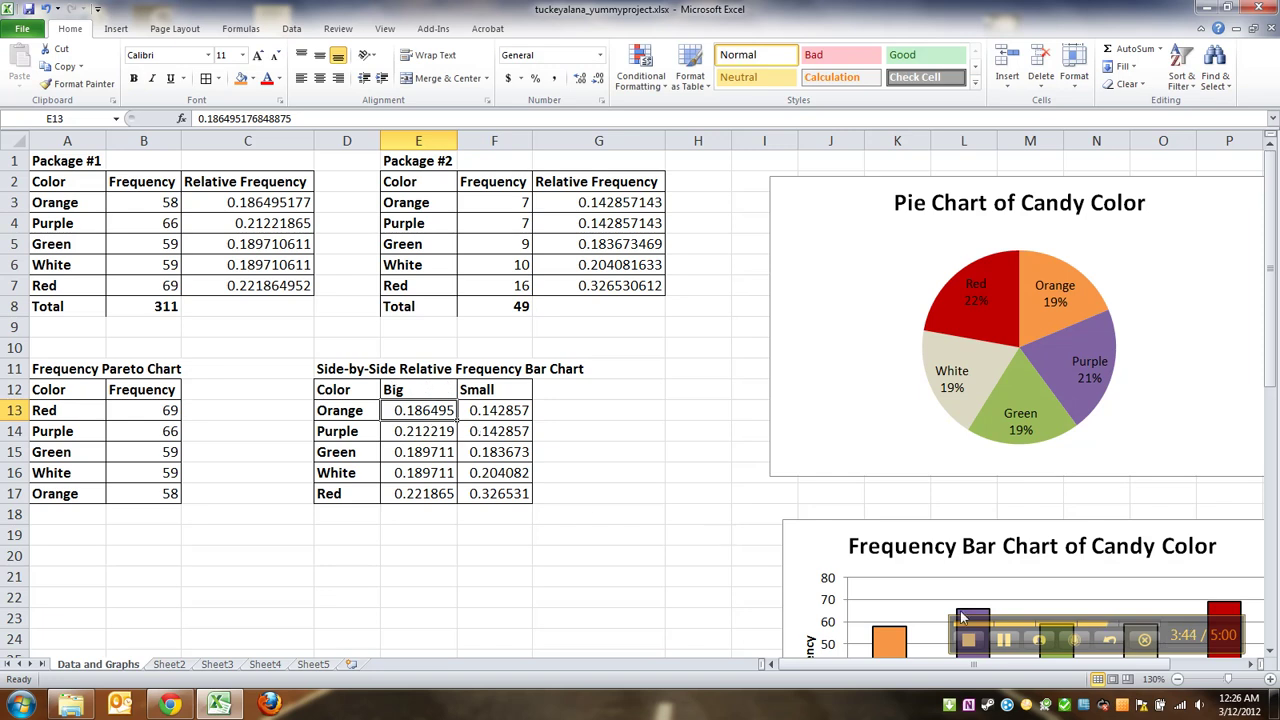
Insert a 2-D clustered column chart from the side-by-side relative frequency table in D12:F17
left_click_drag(1009, 615, 155, 604)
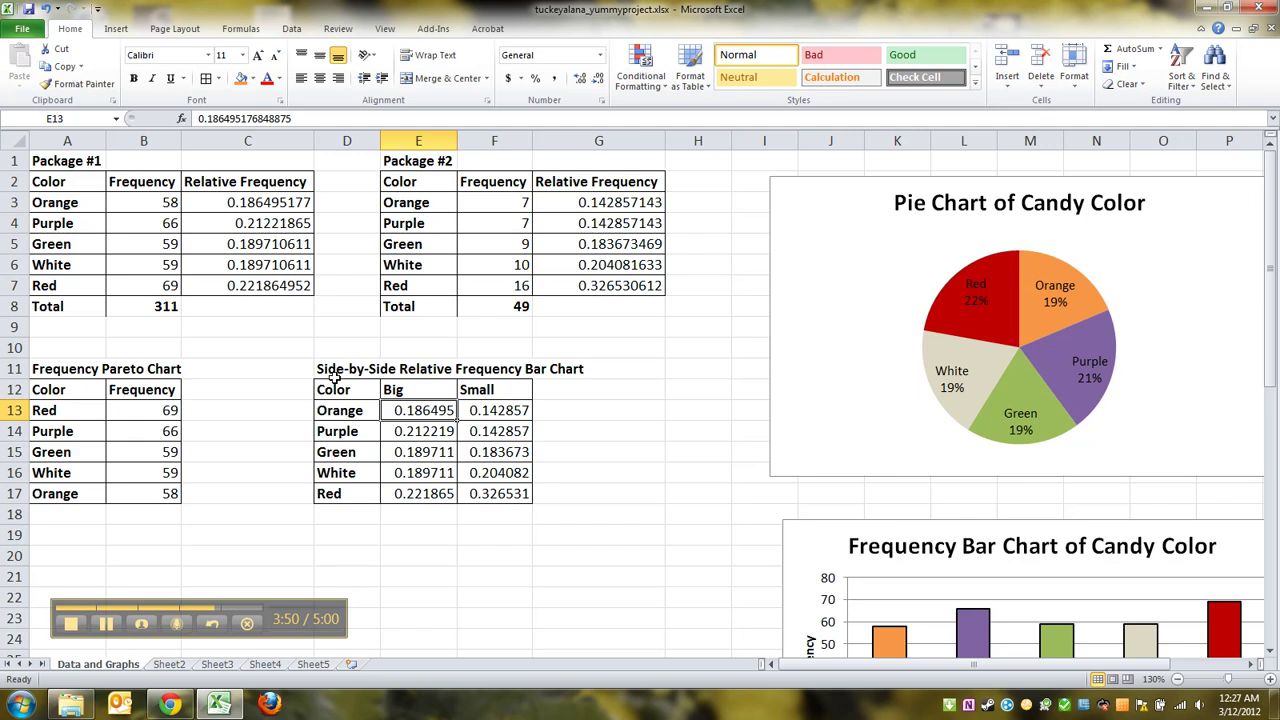
left_click_drag(333, 389, 496, 490)
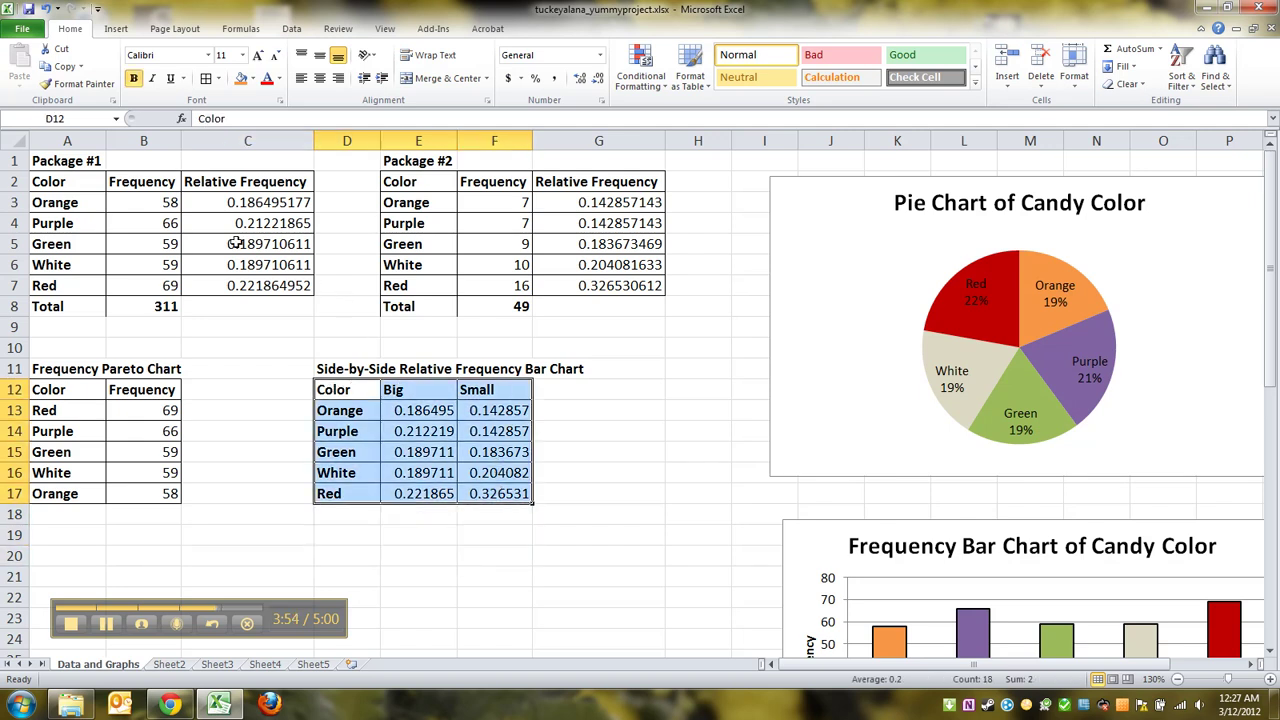
left_click(118, 30)
left_click(303, 68)
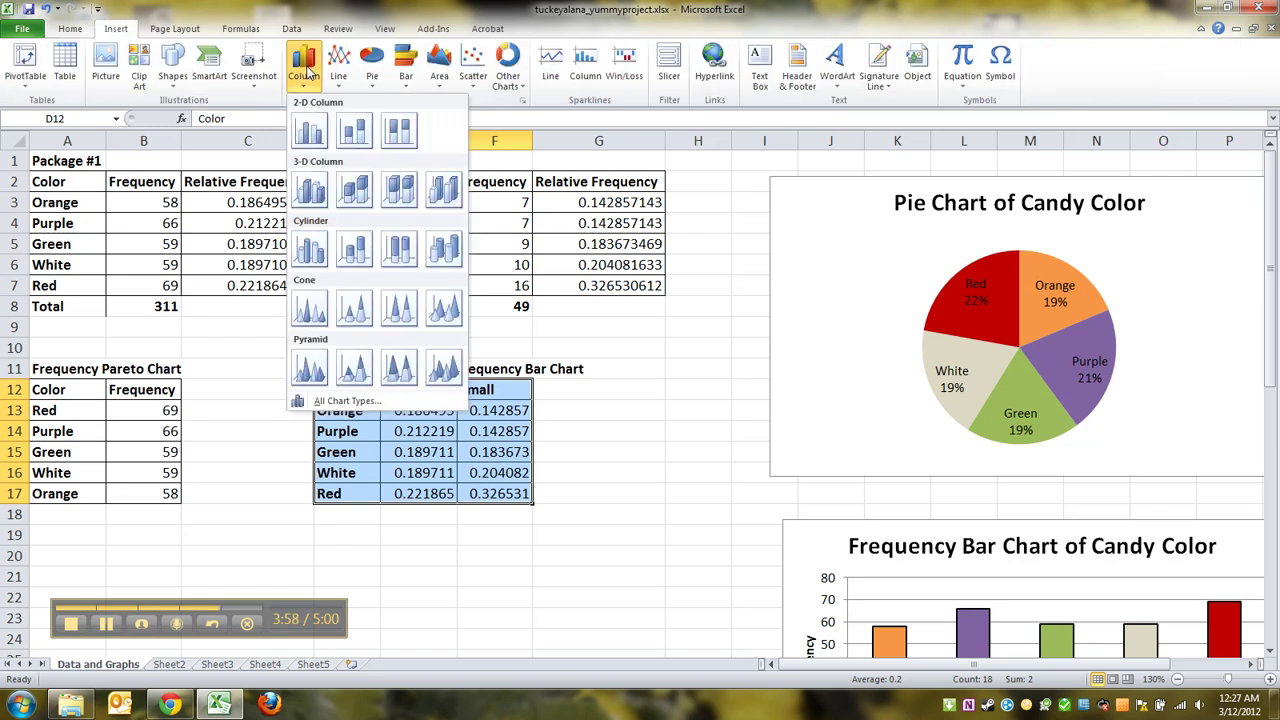
left_click(309, 131)
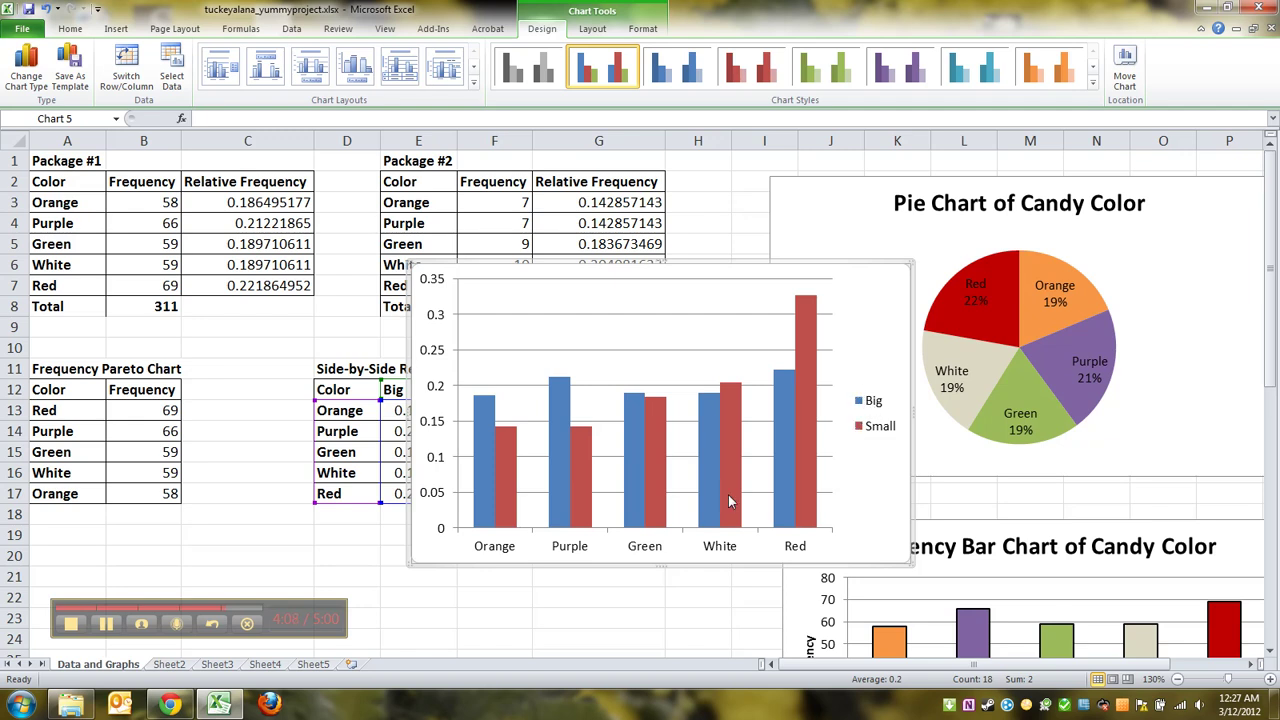
Add a title above the new column chart reading "Side-by-Side Relative Frequency Bar Chart"
left_click(648, 293)
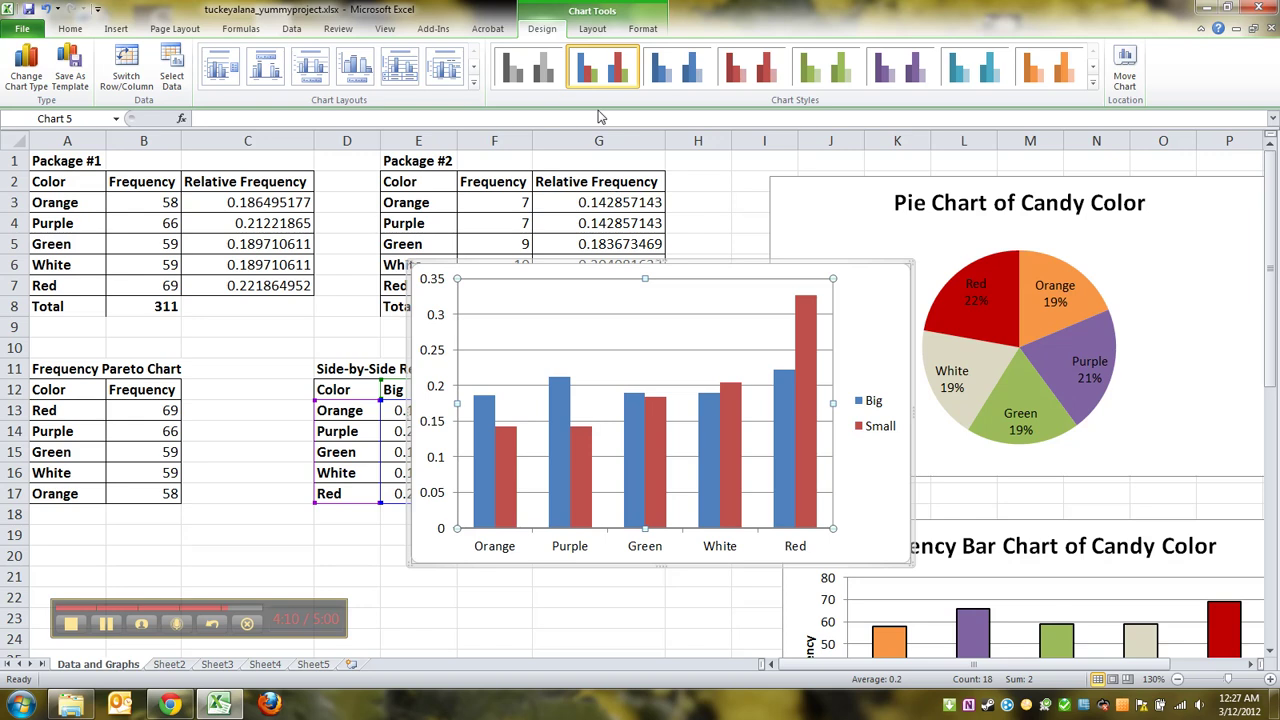
left_click(593, 29)
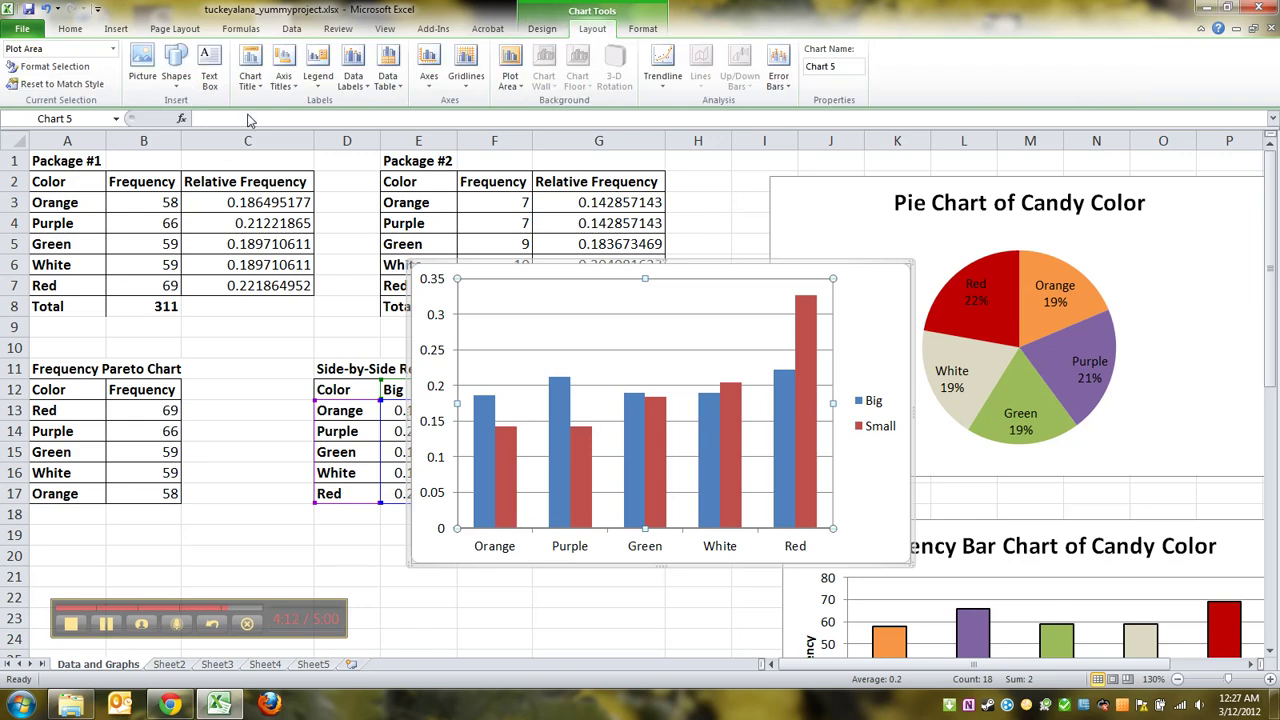
left_click(251, 72)
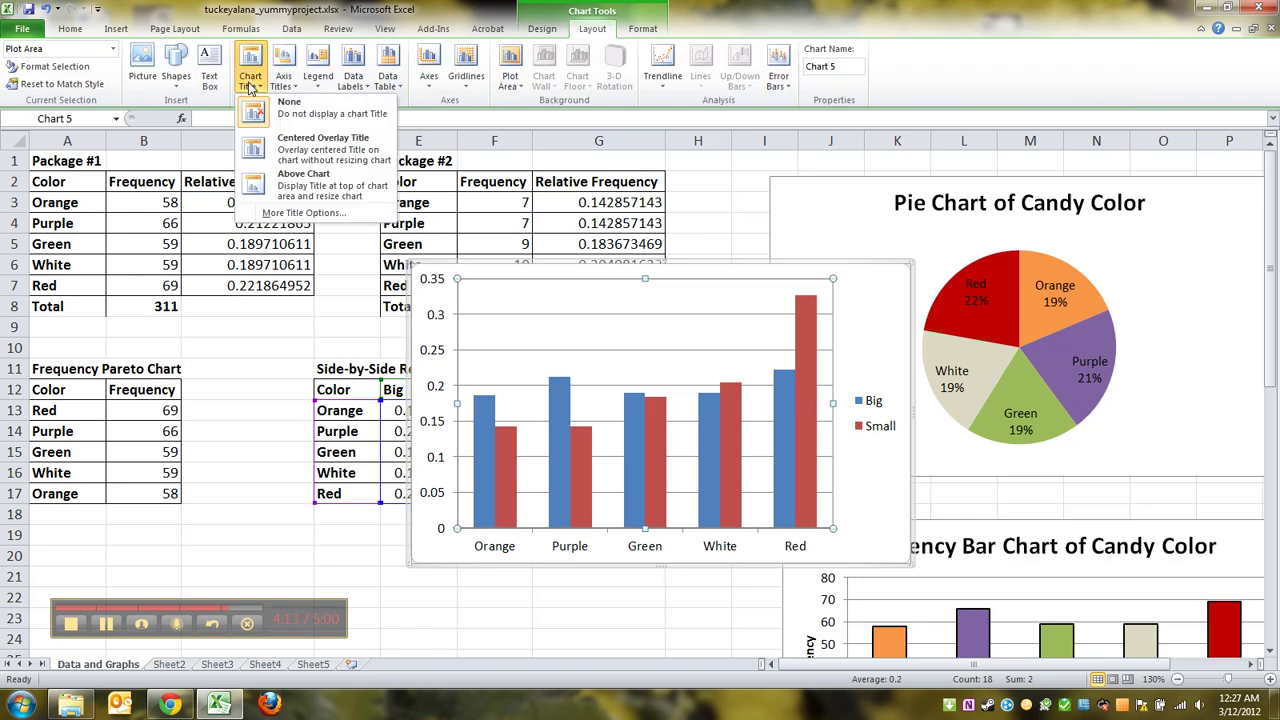
left_click(303, 176)
type("Sid")
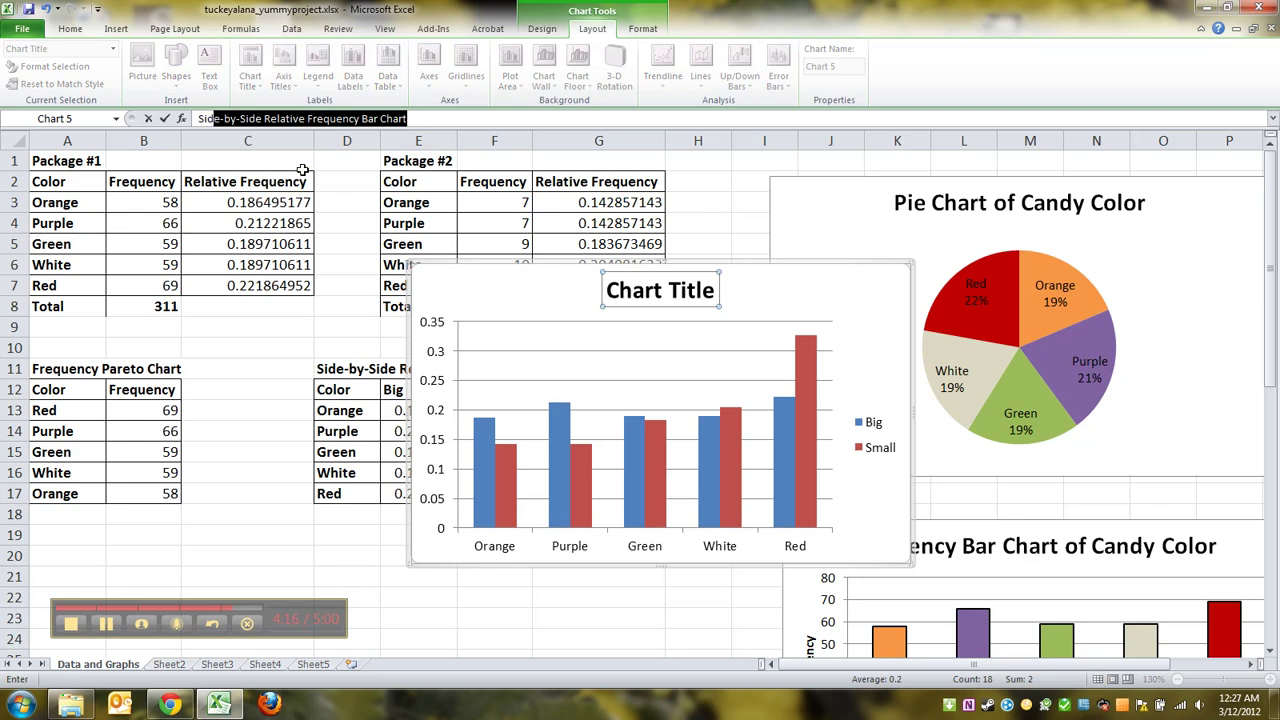
key("Return")
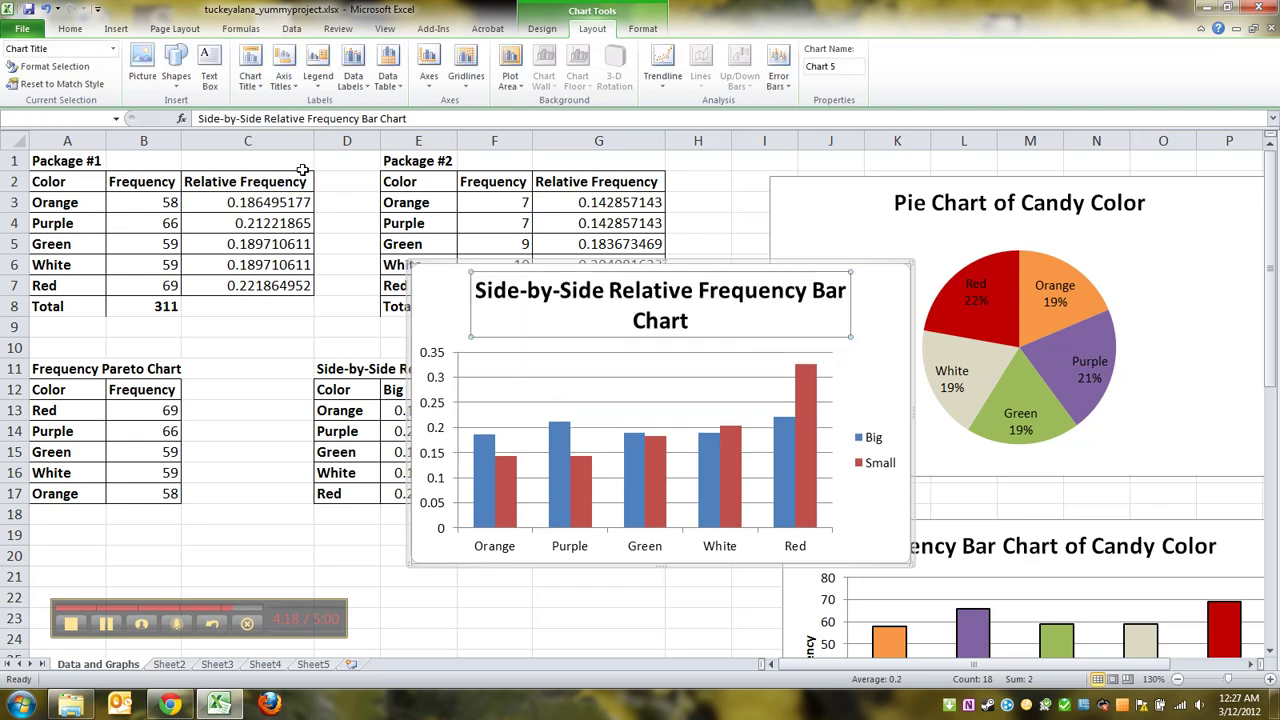
Add a horizontal axis title below the axis of the side-by-side chart reading "Candy Color"
left_click(892, 358)
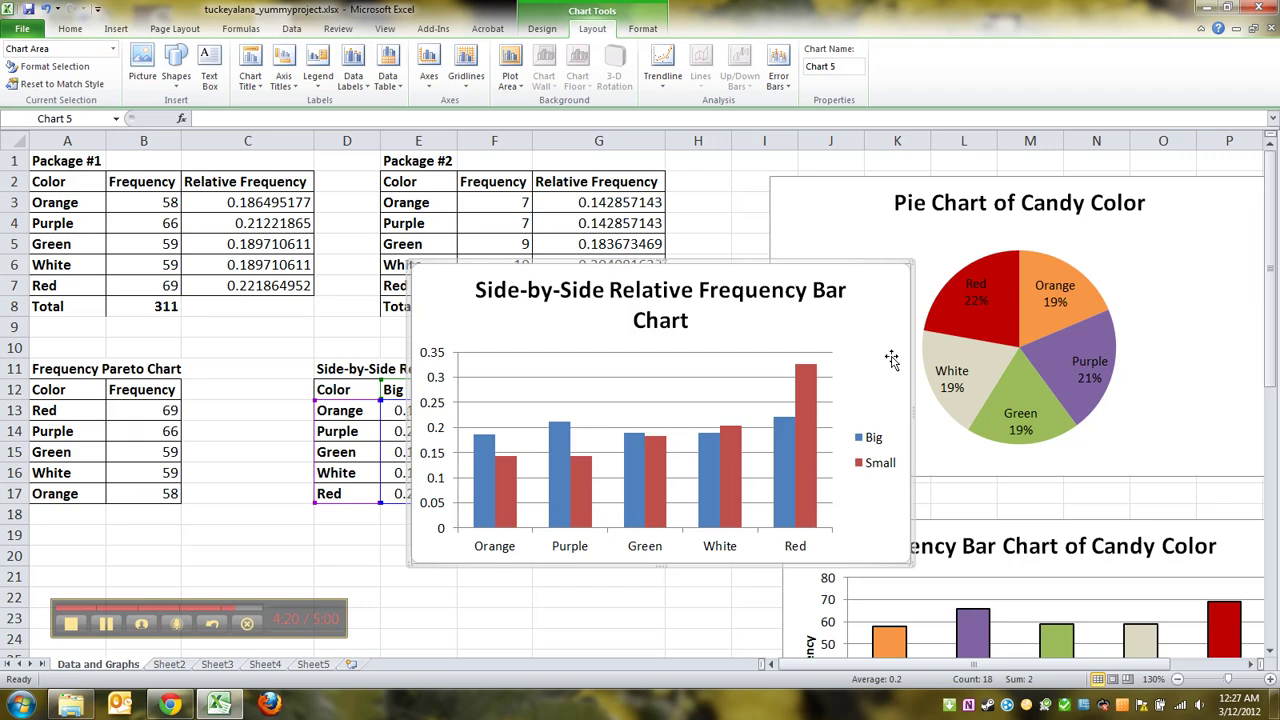
left_click(283, 76)
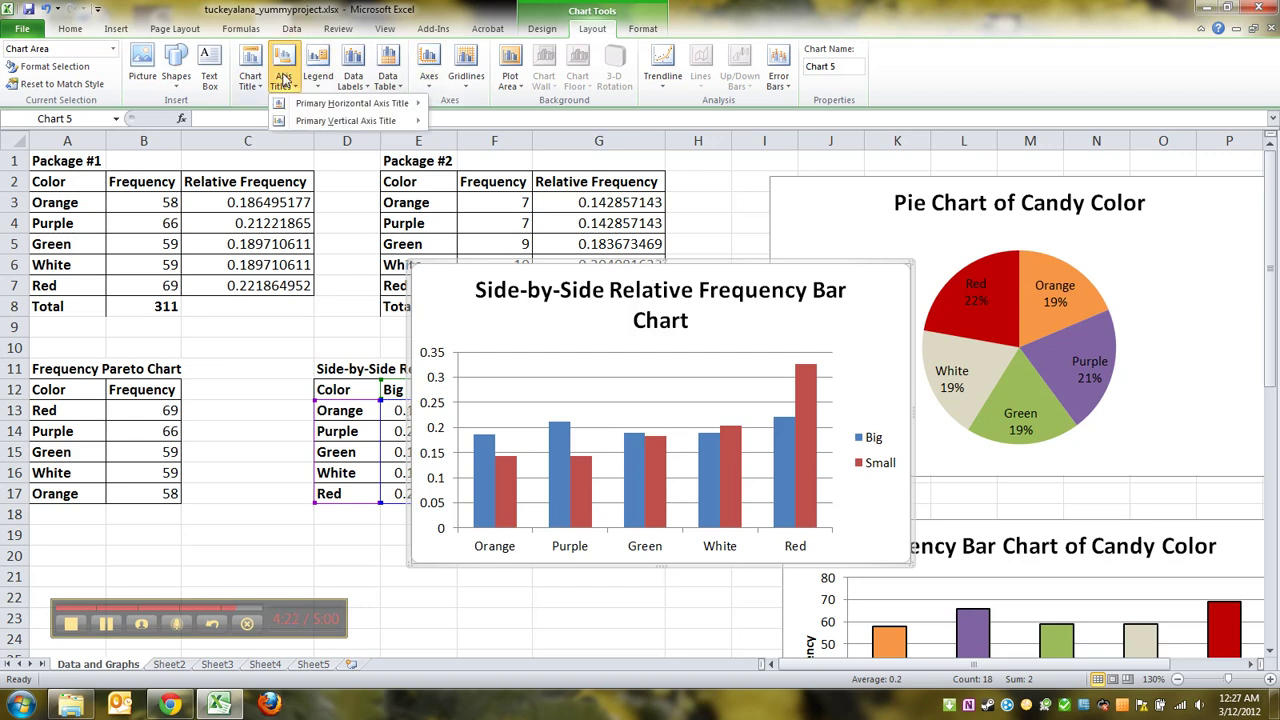
mouse_move(318, 115)
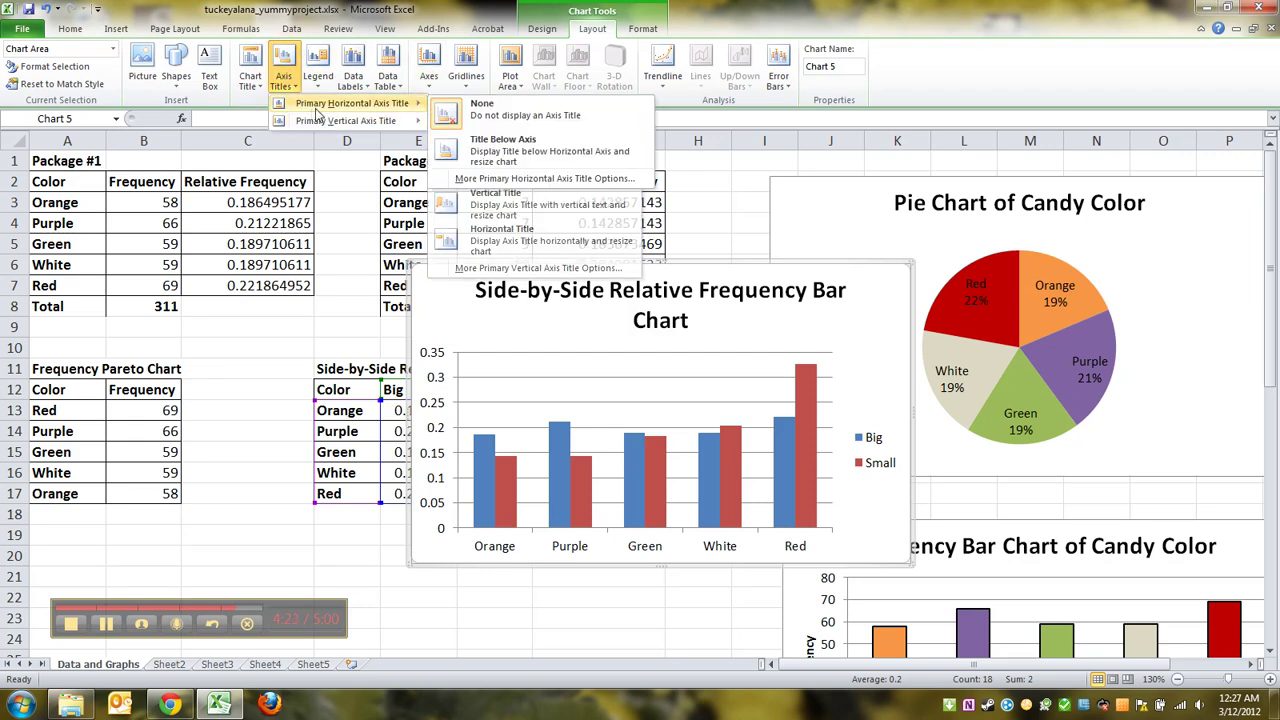
left_click(503, 145)
type("Candy Color")
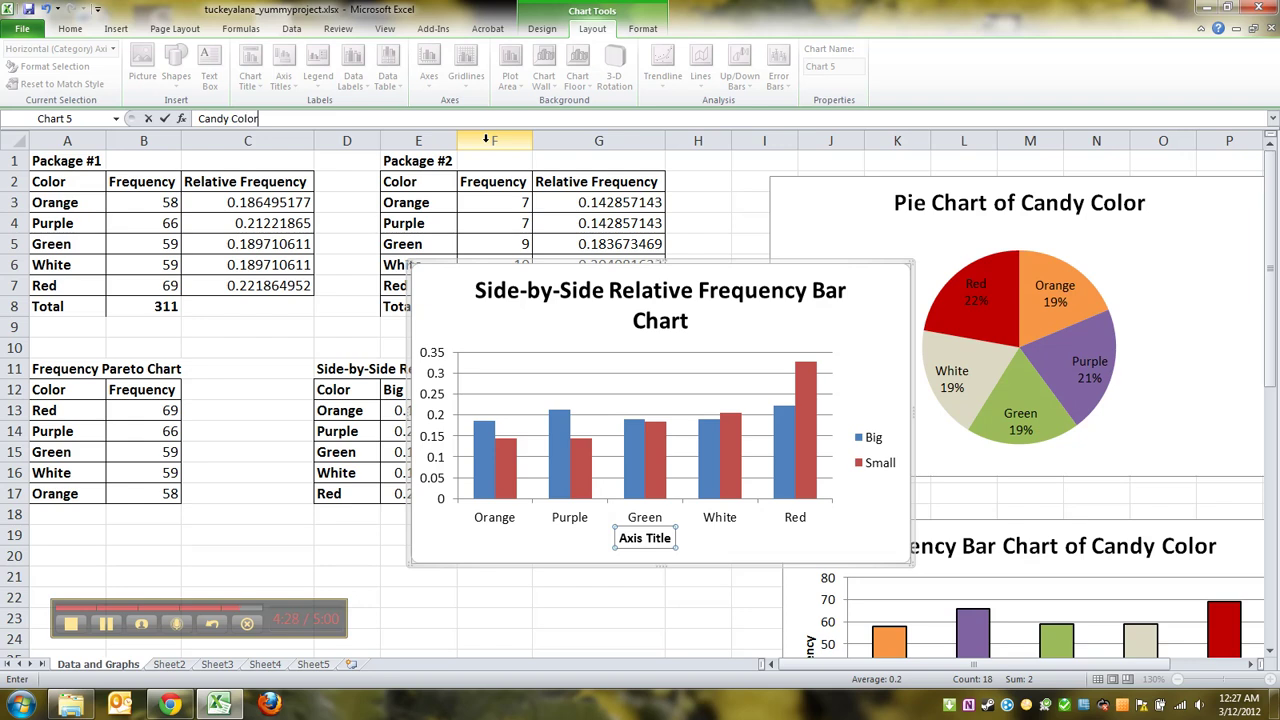
key("Return")
Add a rotated vertical axis title to the side-by-side chart reading "Relative Frequency"
left_click(283, 76)
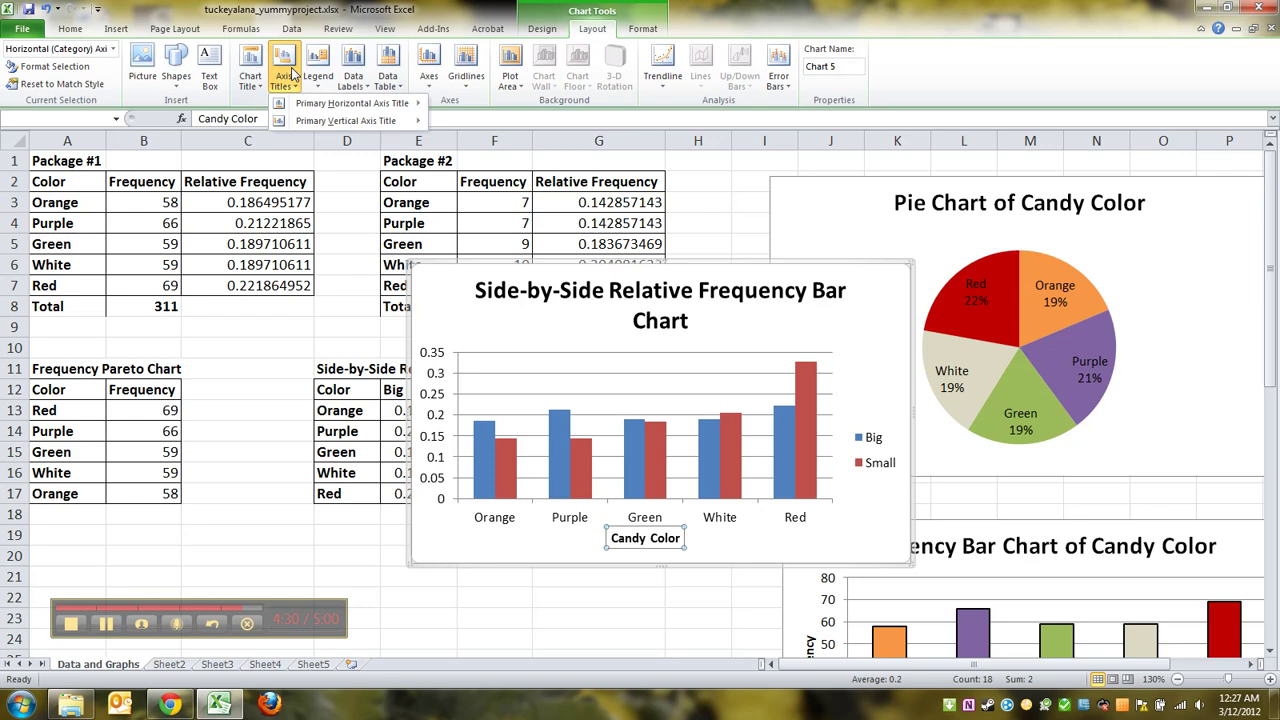
mouse_move(341, 120)
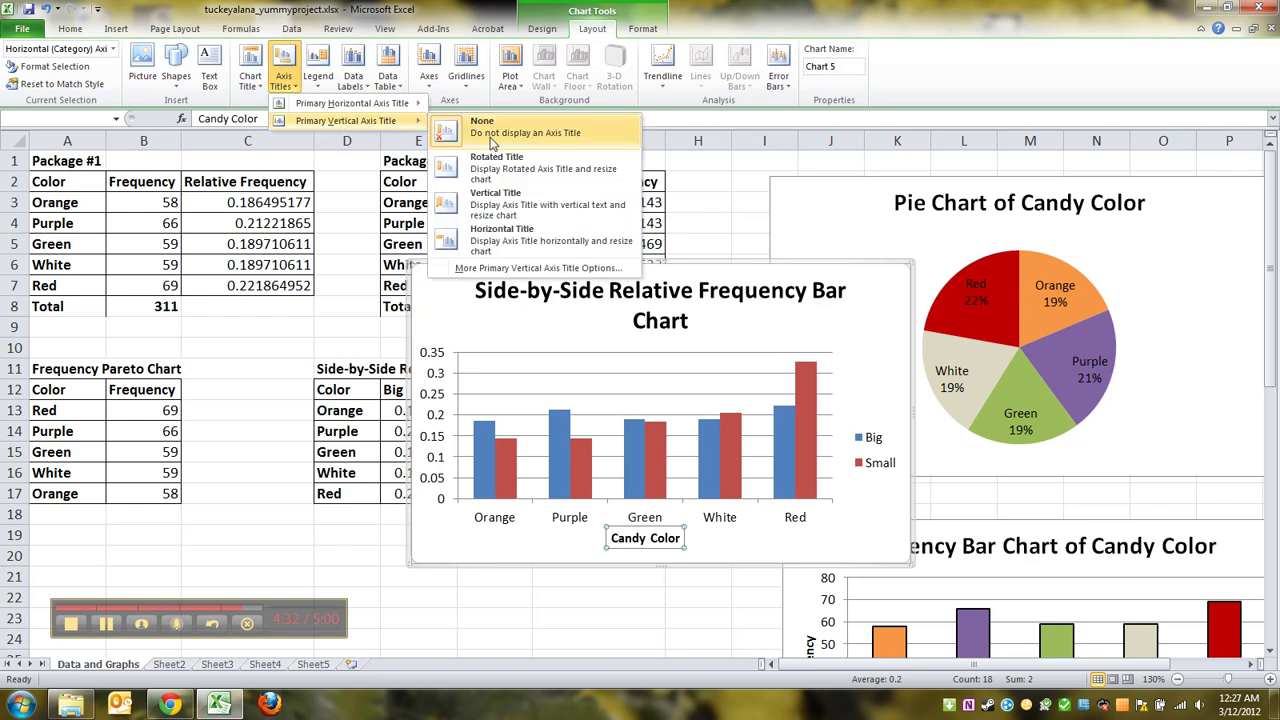
left_click(503, 178)
type("Rel")
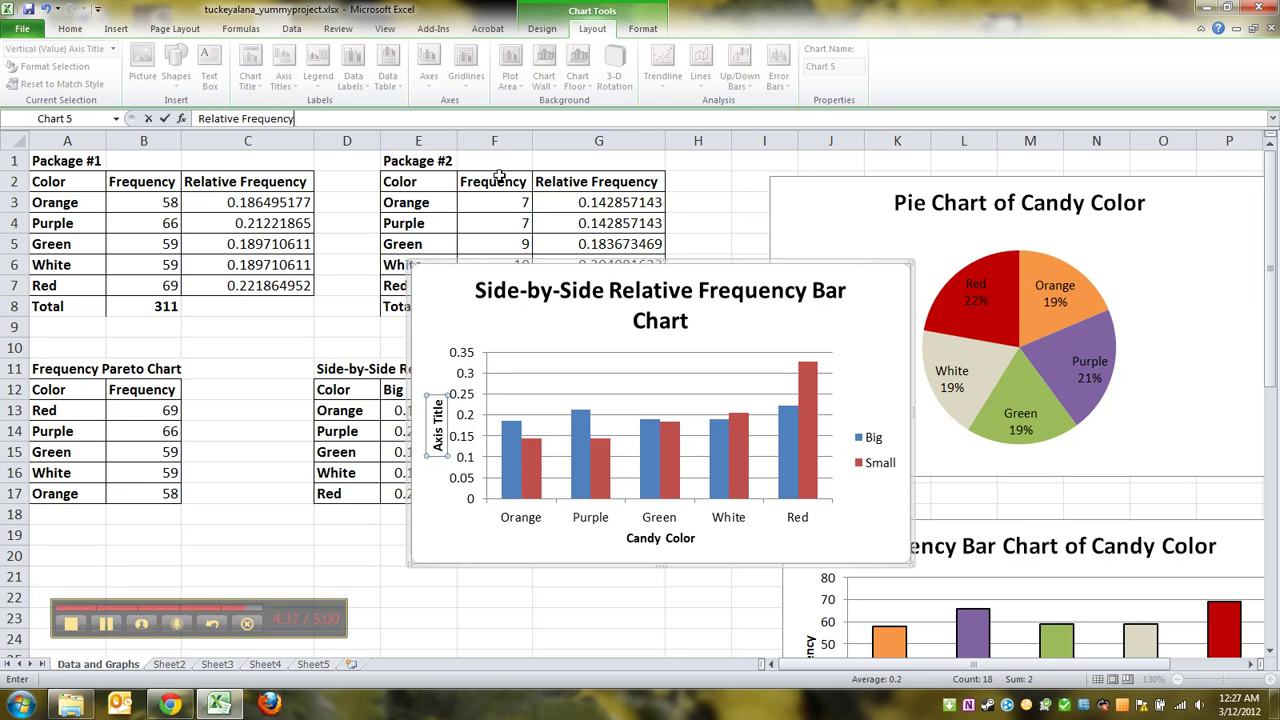
type("ative Frequency")
key("Return")
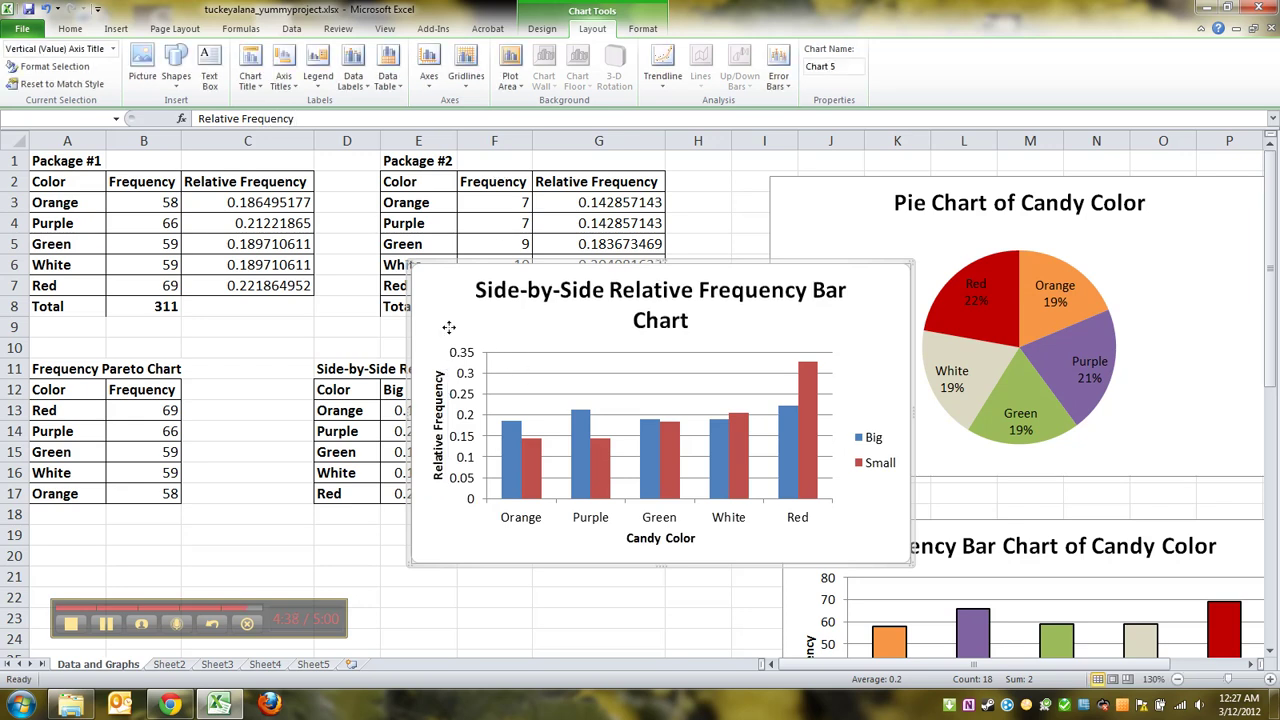
left_click(449, 327)
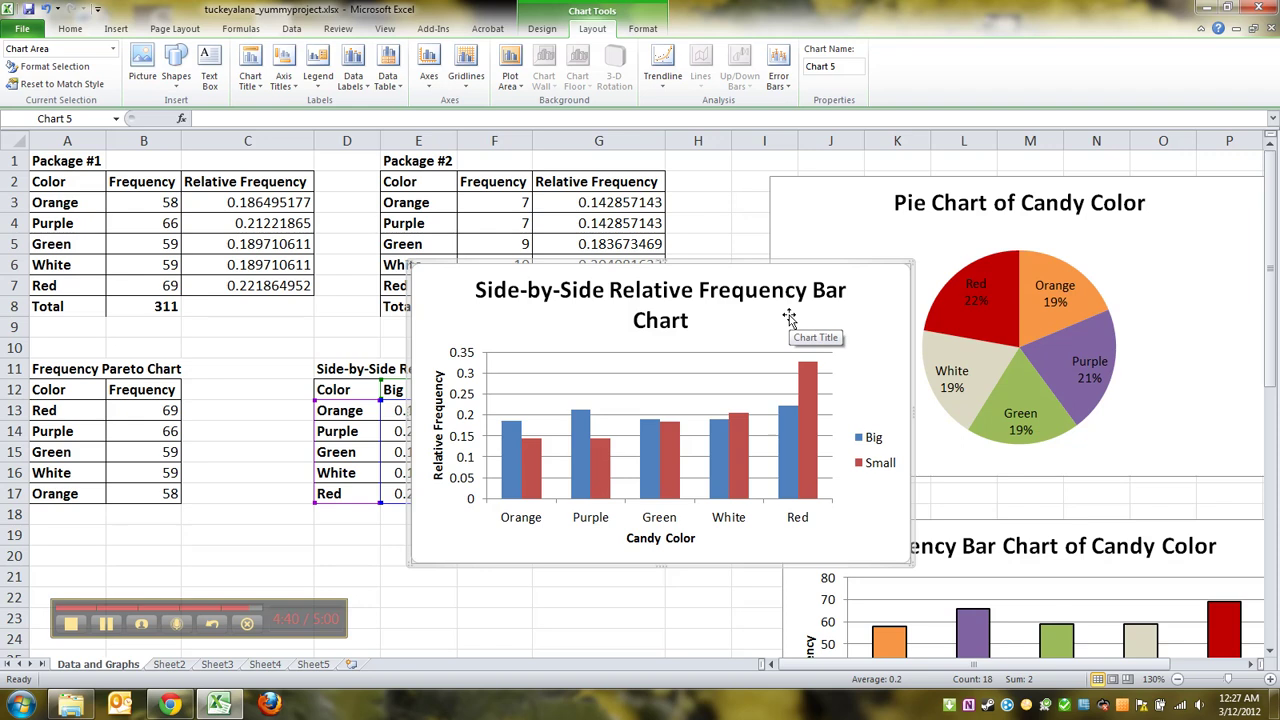
Move the side-by-side chart below the data tables, starting around row 19 in columns C to H
scroll(800, 330, "down", 2)
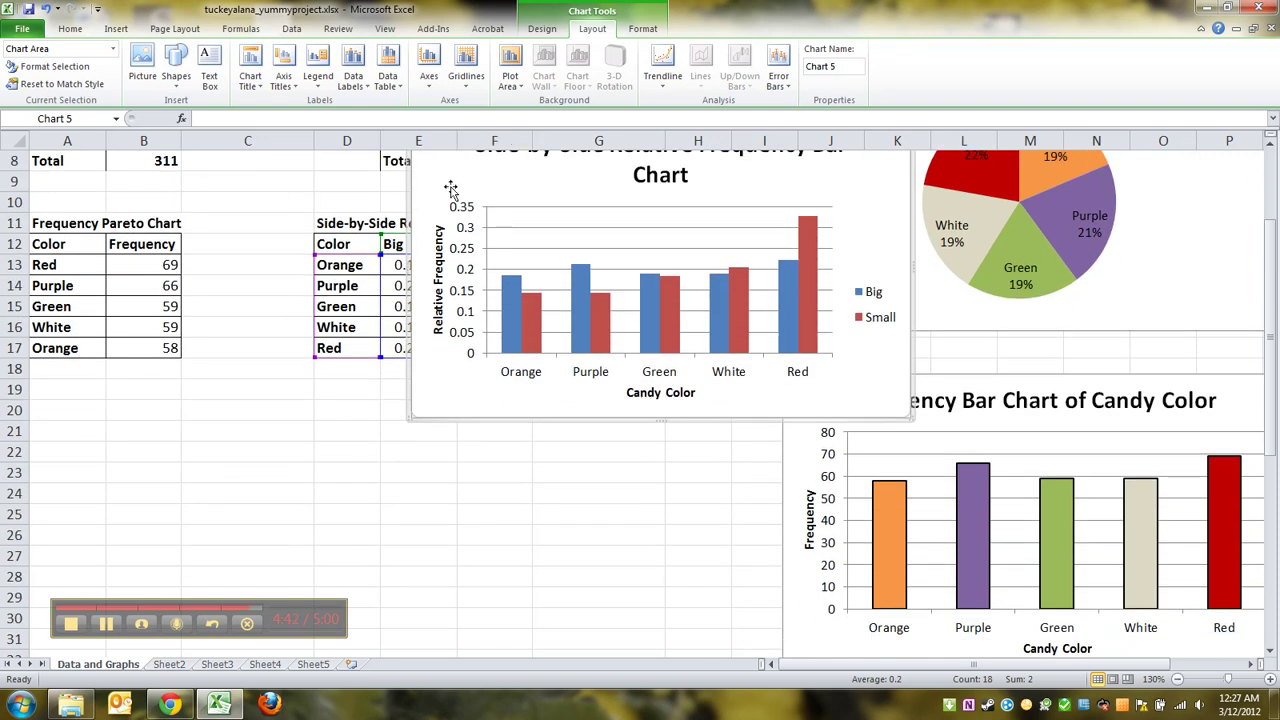
left_click_drag(451, 190, 276, 442)
scroll(276, 442, "down", 2)
left_click_drag(250, 290, 230, 313)
scroll(530, 362, "down", 2)
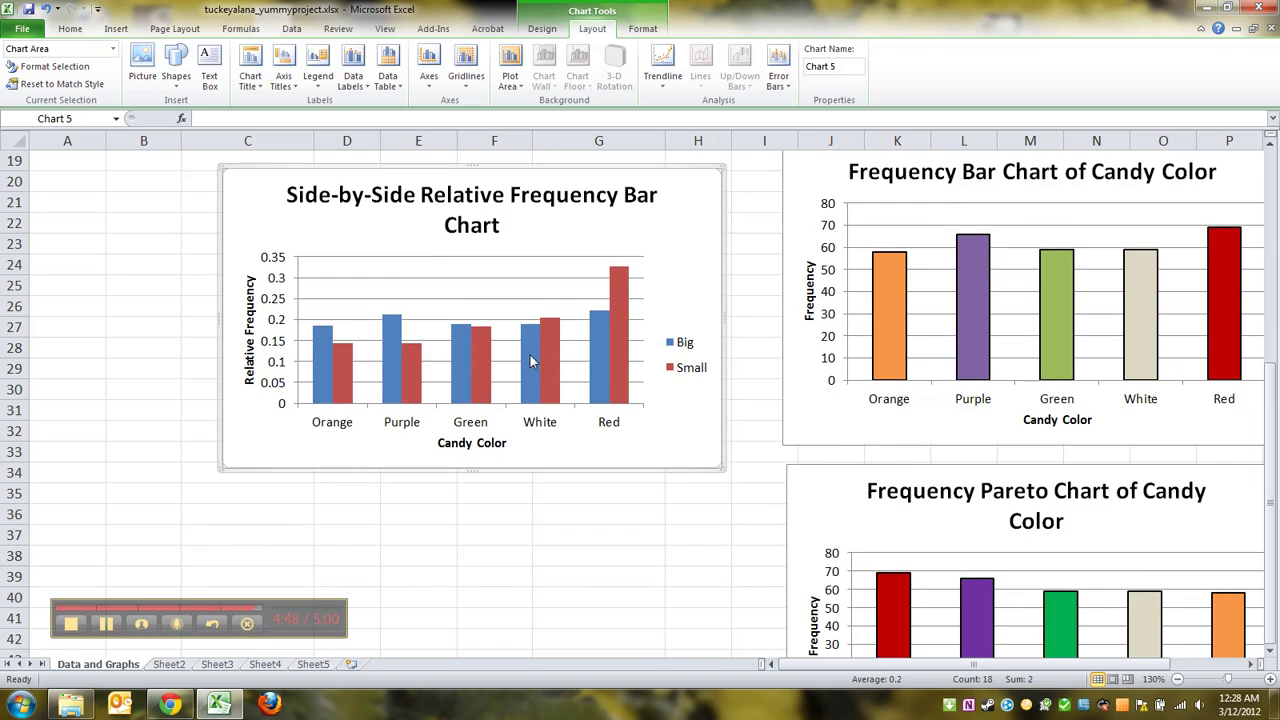
scroll(530, 362, "up", 5)
scroll(530, 360, "down", 7)
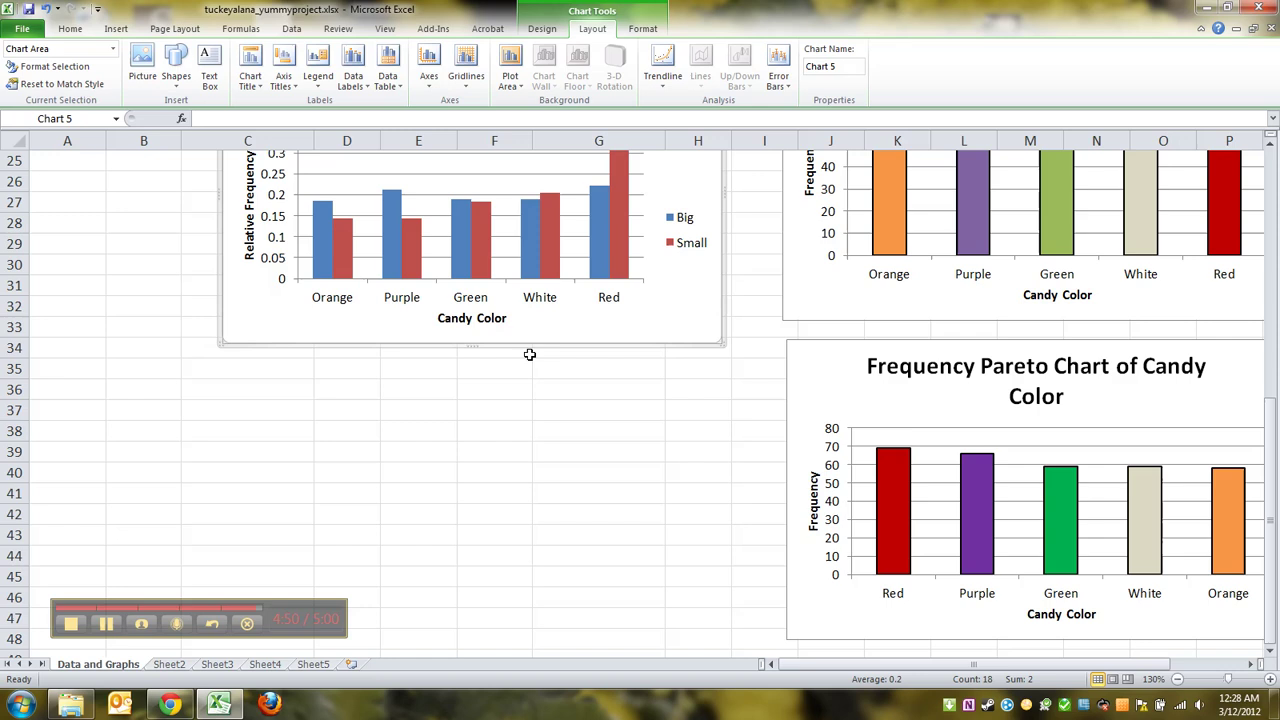
scroll(530, 354, "up", 8)
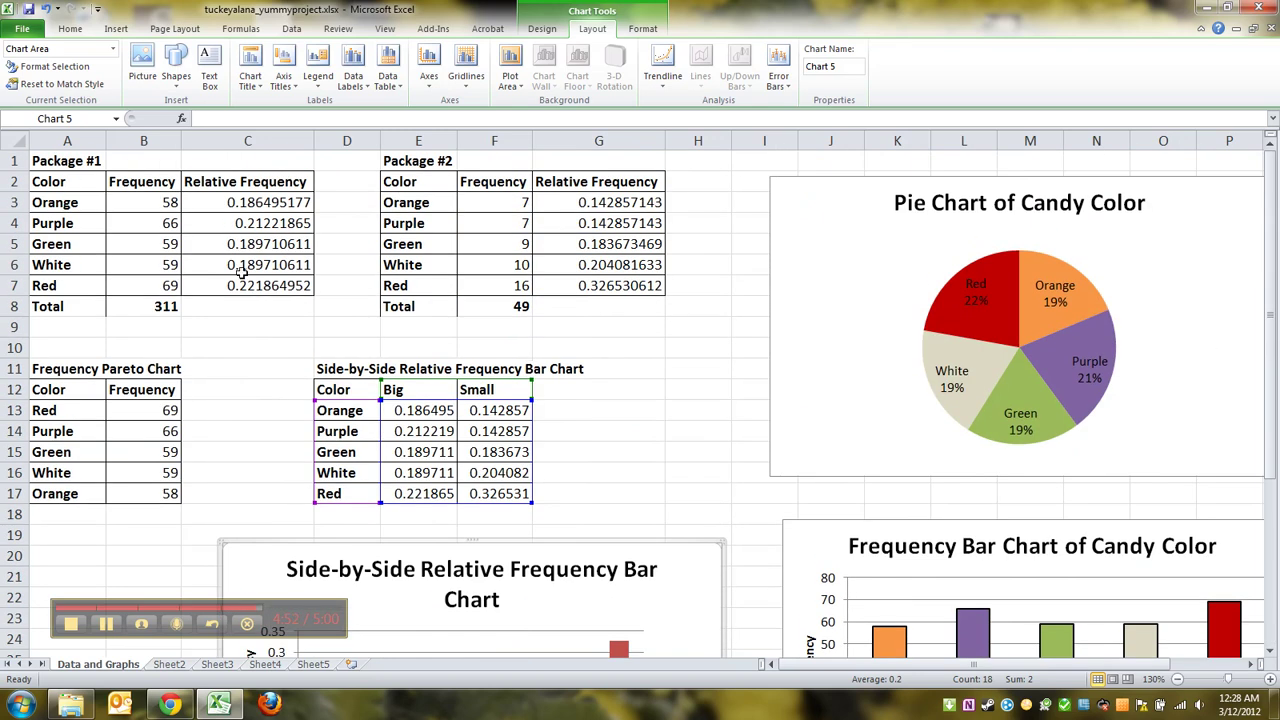
scroll(242, 272, "down", 7)
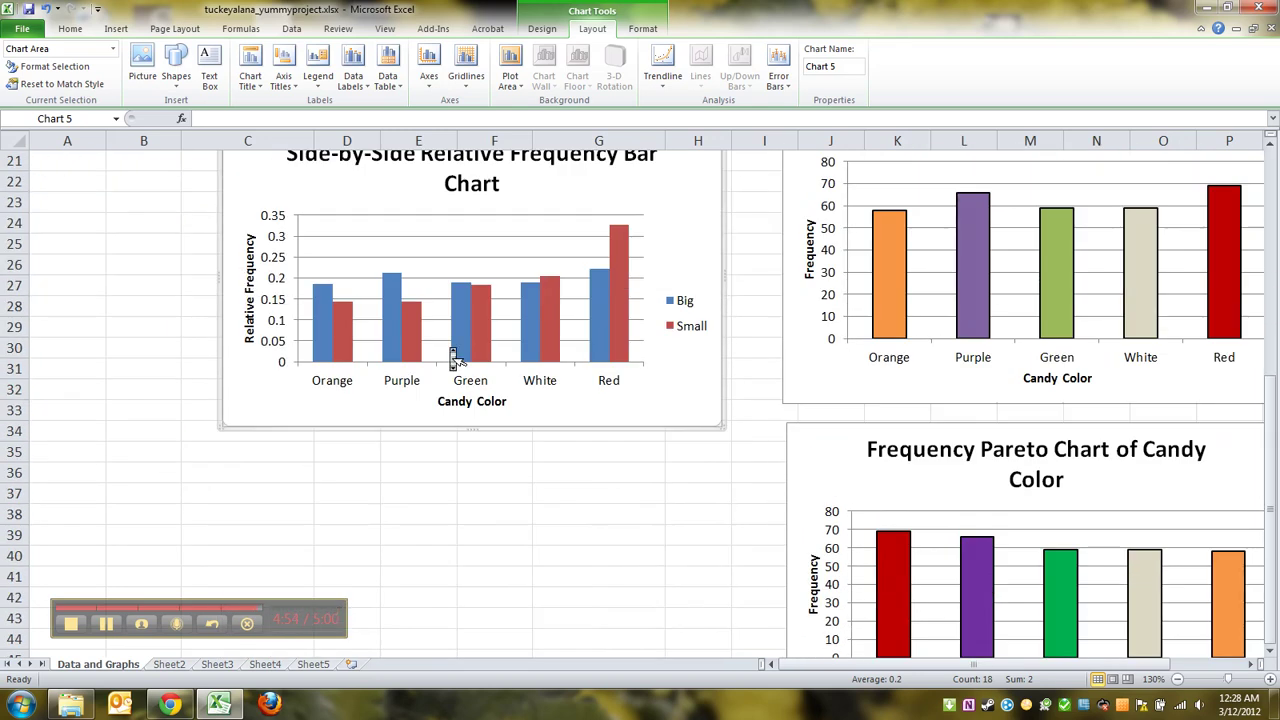
scroll(452, 357, "down", 2)
scroll(420, 351, "up", 8)
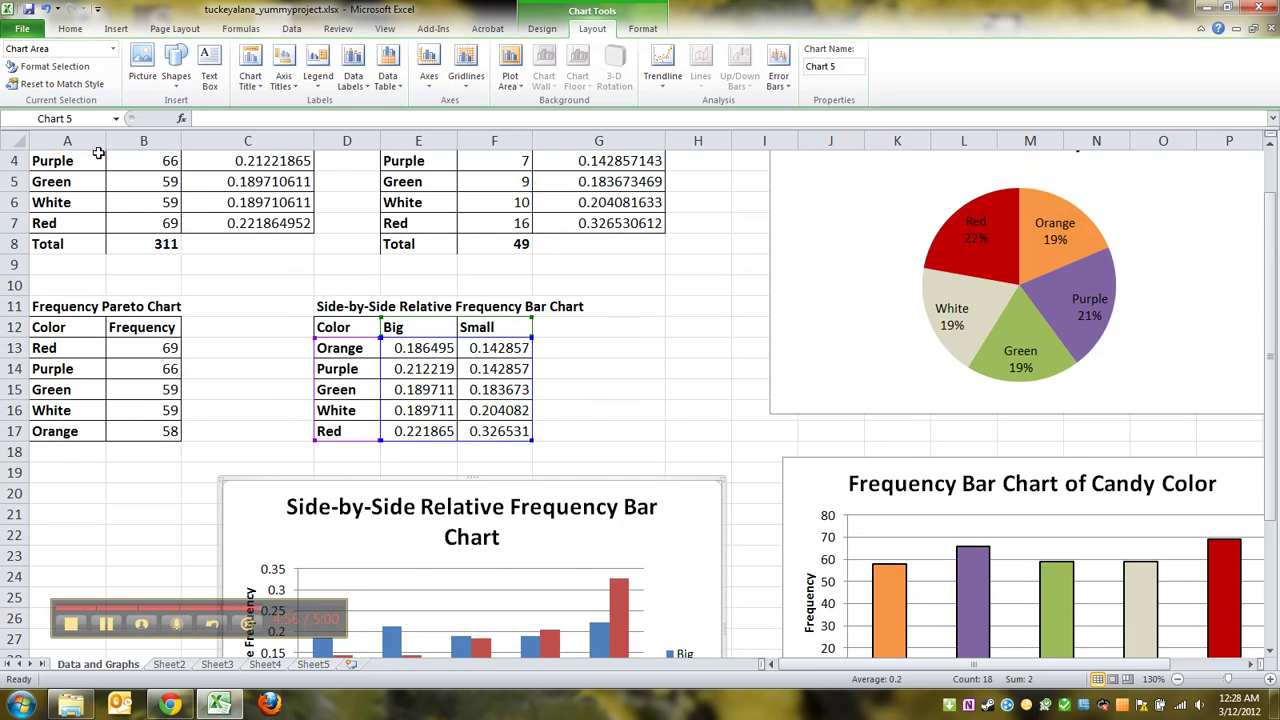